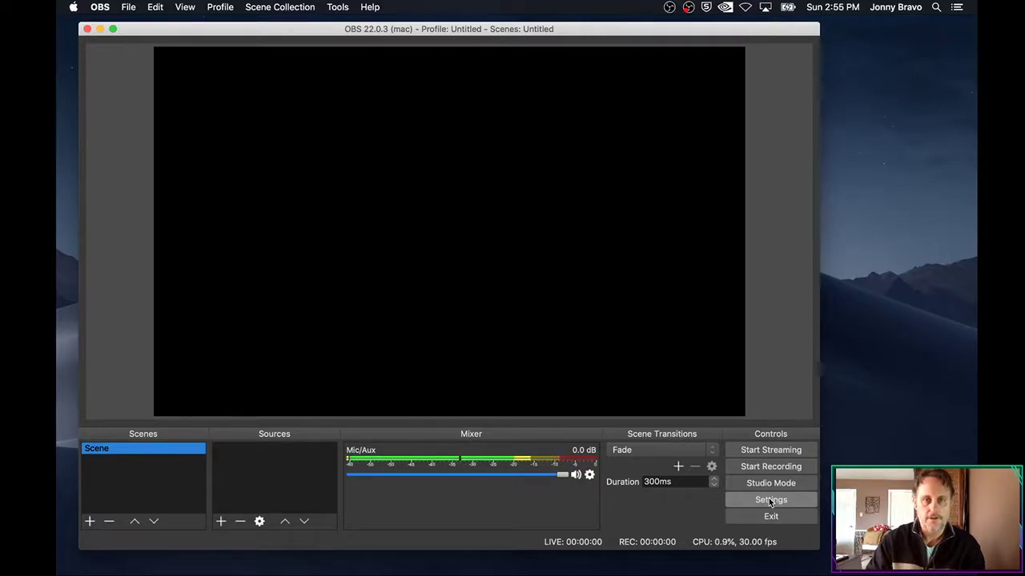
Step: Open the Video settings, showing a 1440x900 canvas, 1152x720 output and 30 FPS
left_click(769, 501)
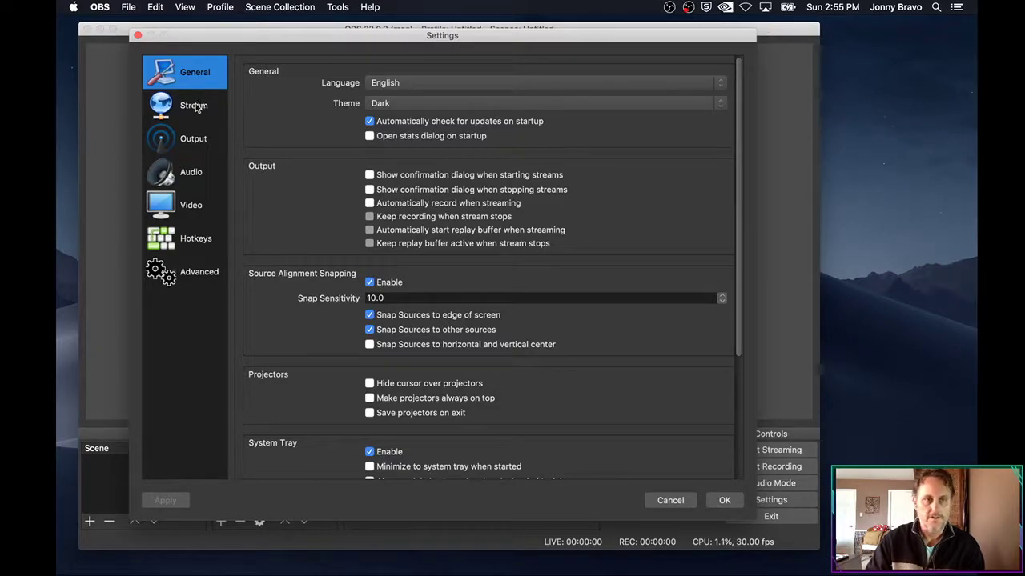
left_click(191, 207)
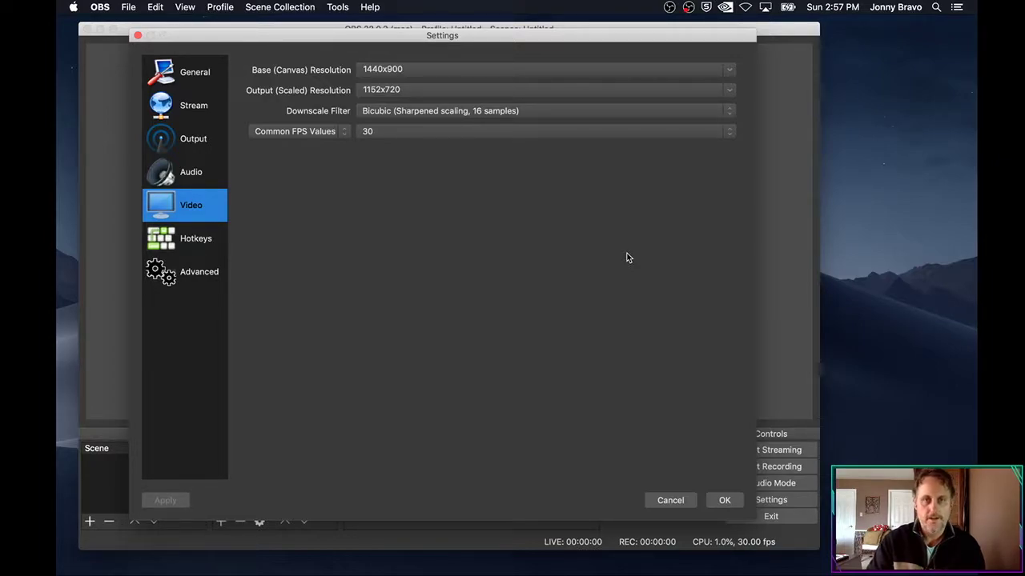
left_click(727, 70)
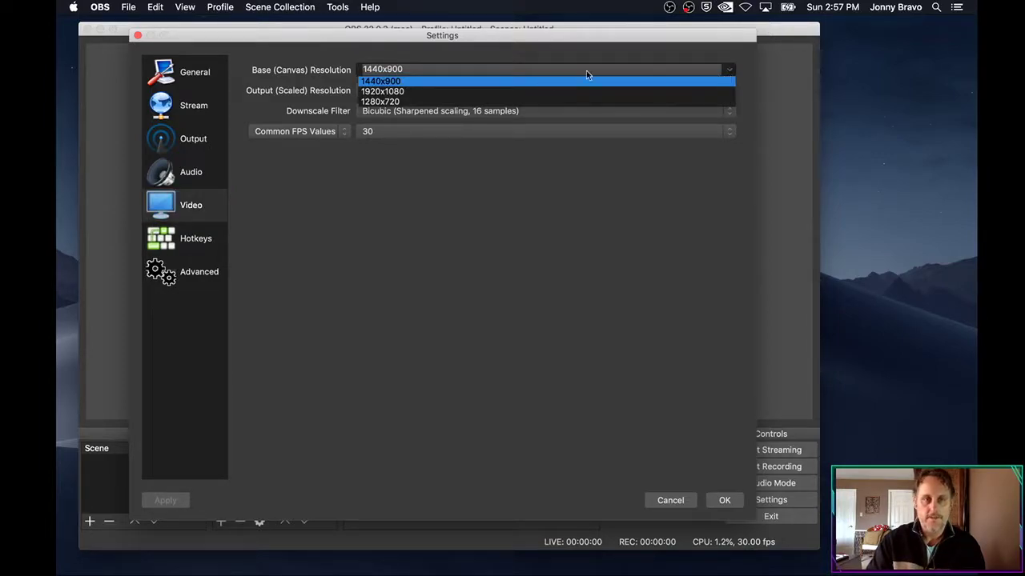
Step: Change the base canvas resolution to 1920x1080
left_click(418, 92)
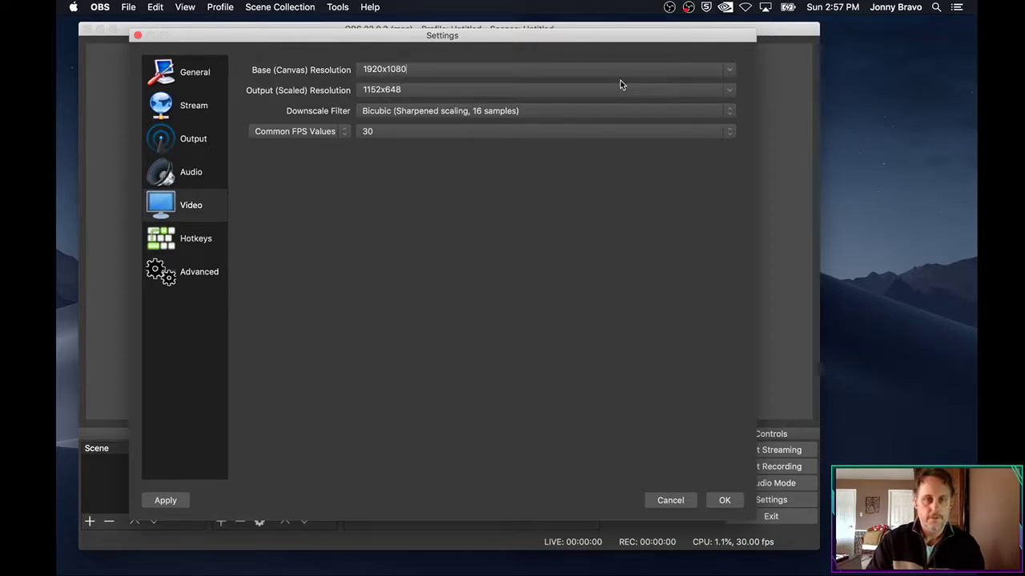
left_click(731, 92)
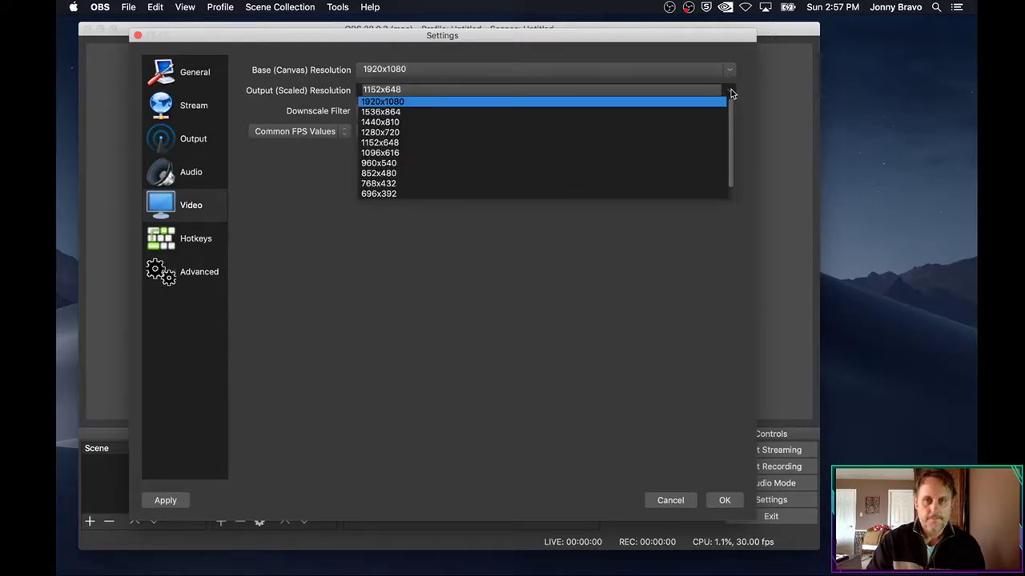
Step: Set the output scaled resolution to 1280x720 and the common FPS value to 60
left_click(475, 133)
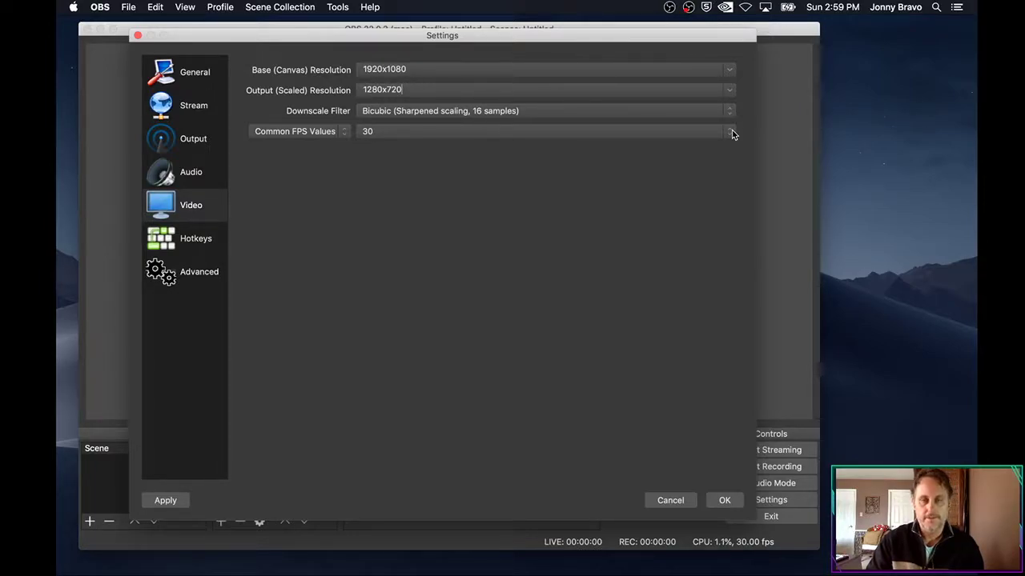
left_click(732, 131)
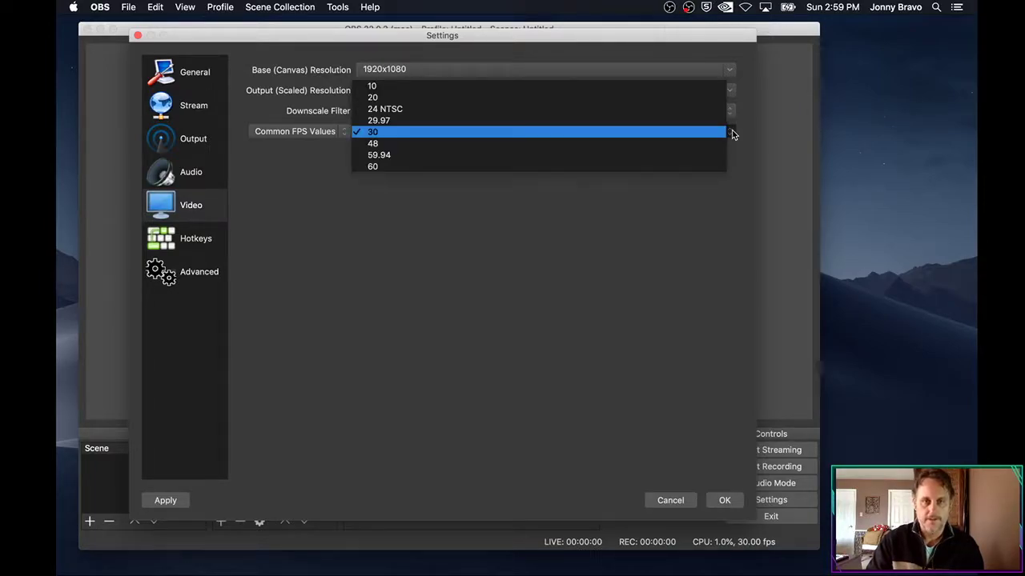
left_click(418, 167)
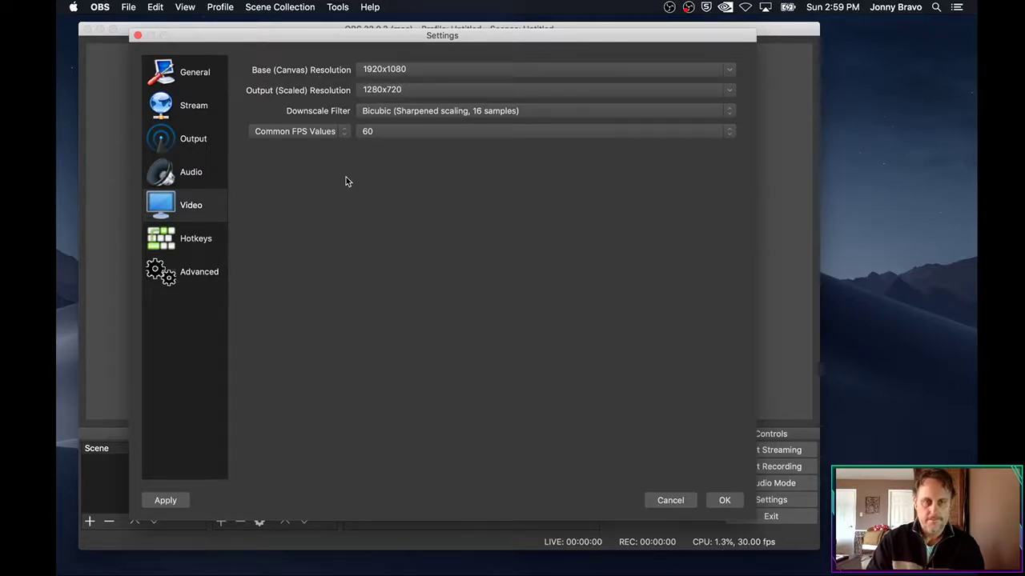
left_click(193, 140)
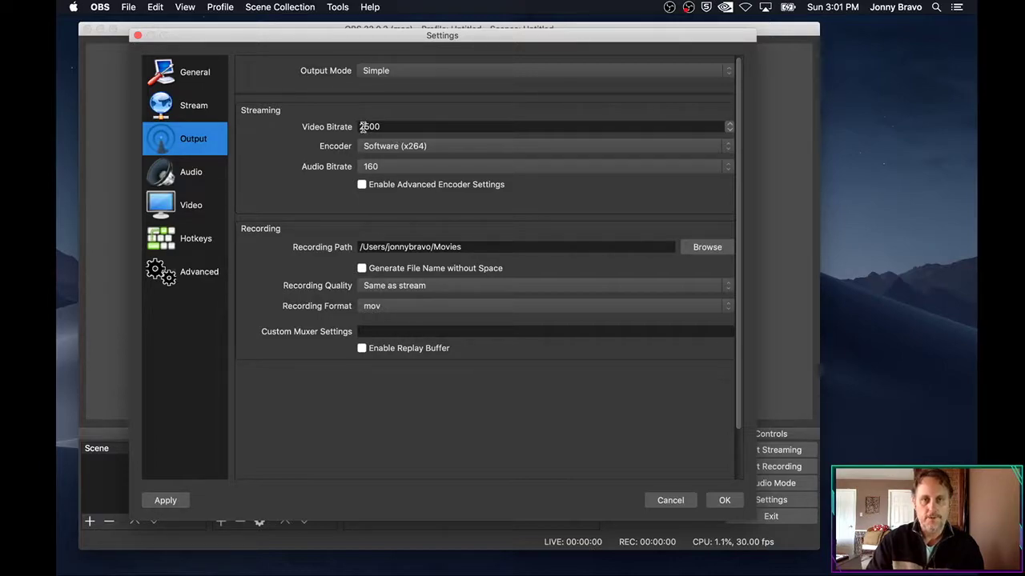
Step: In Output settings, delete the leading 2 of the 2500 video bitrate, leaving 500
left_click(363, 127)
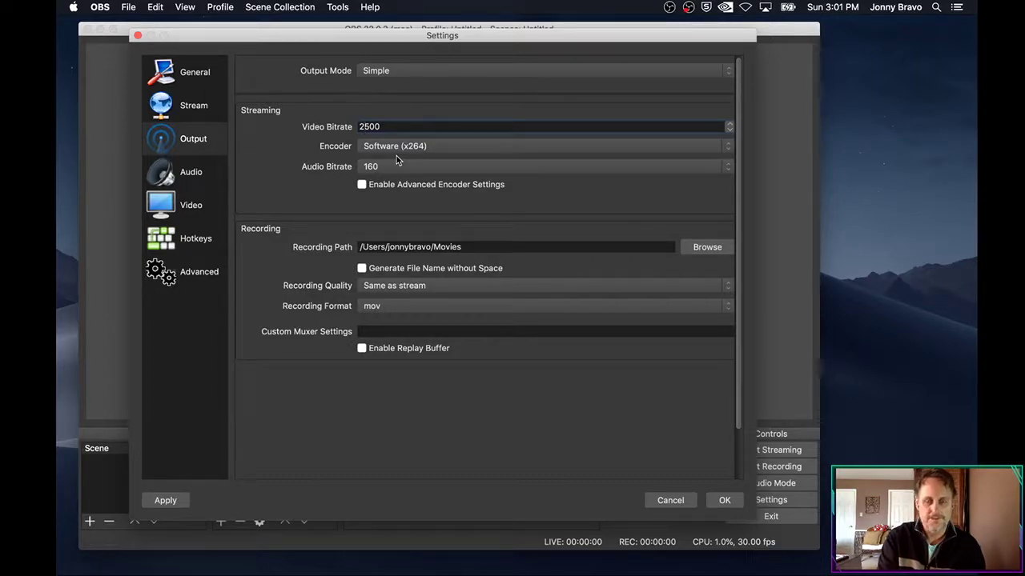
key("BackSpace")
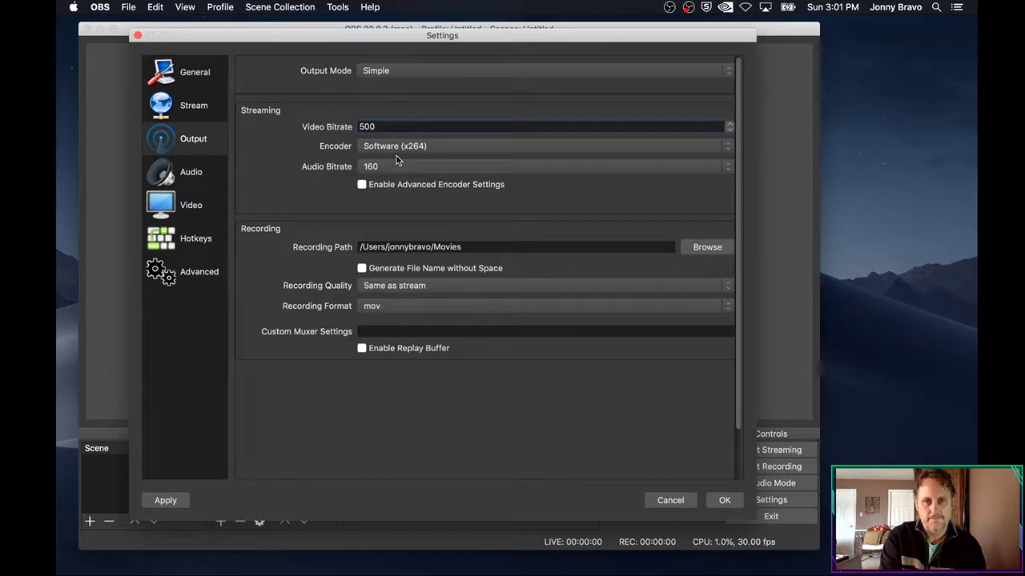
Step: Enter 3 in front so the streaming video bitrate reads 3500, fixing a mistyped 4
type("4")
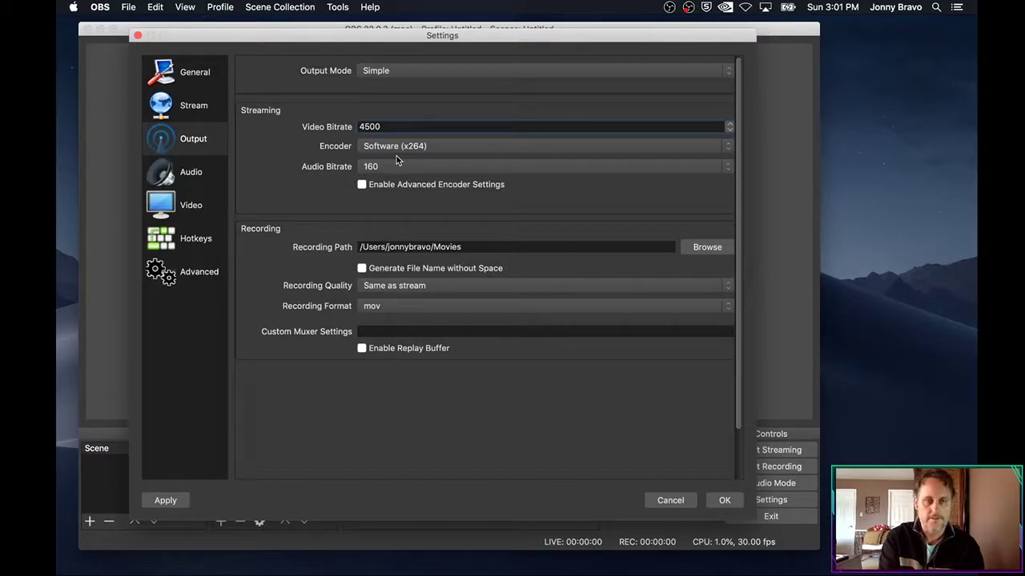
key("BackSpace")
type("3")
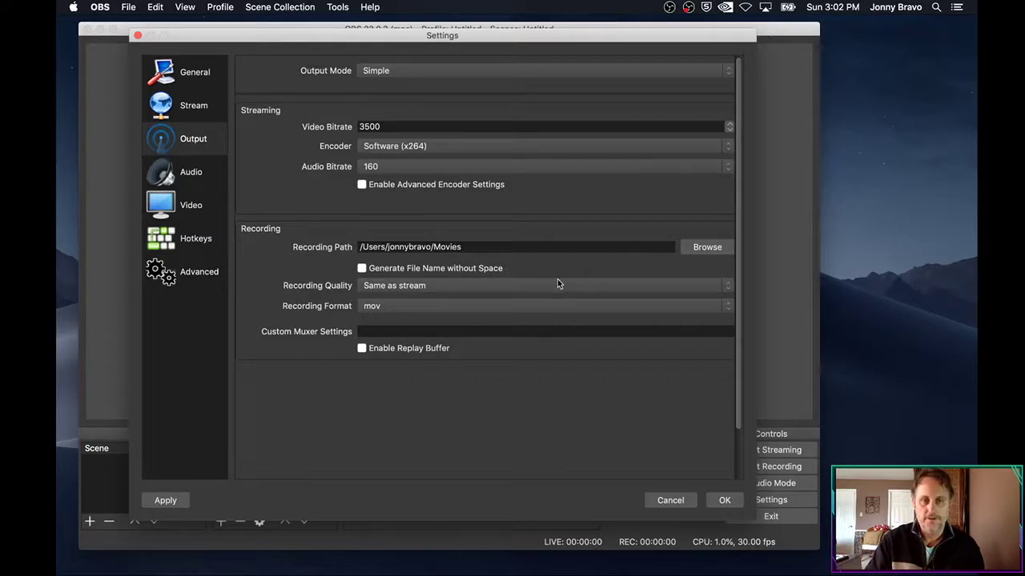
left_click(508, 307)
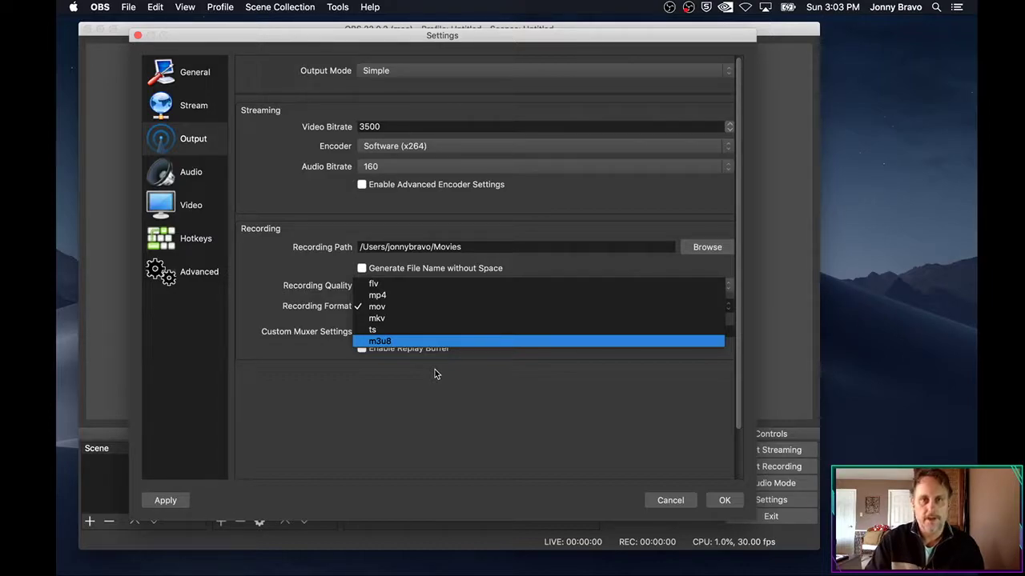
left_click(402, 306)
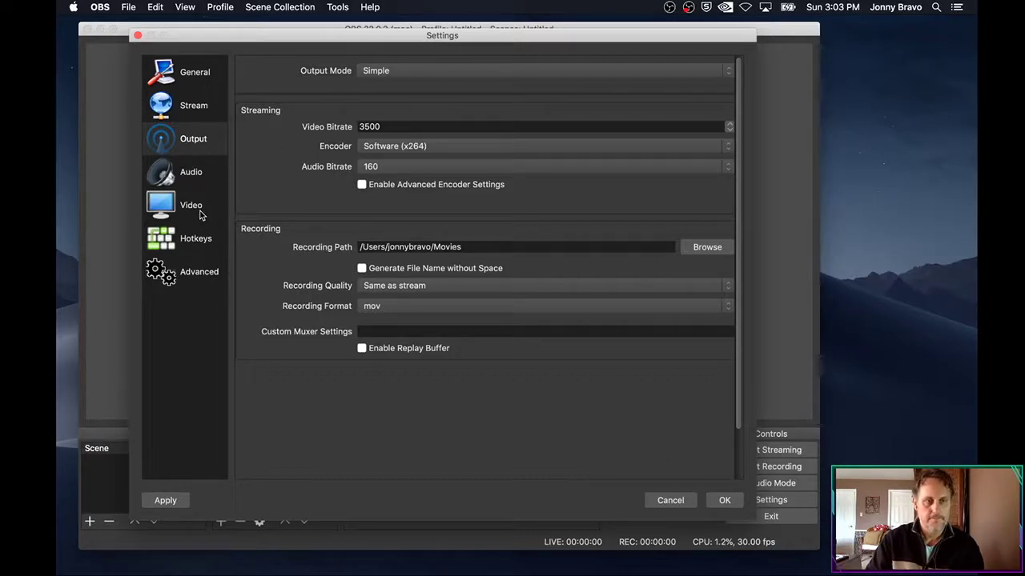
Step: On the Stream page, confirm Twitch is the selected streaming service
left_click(194, 104)
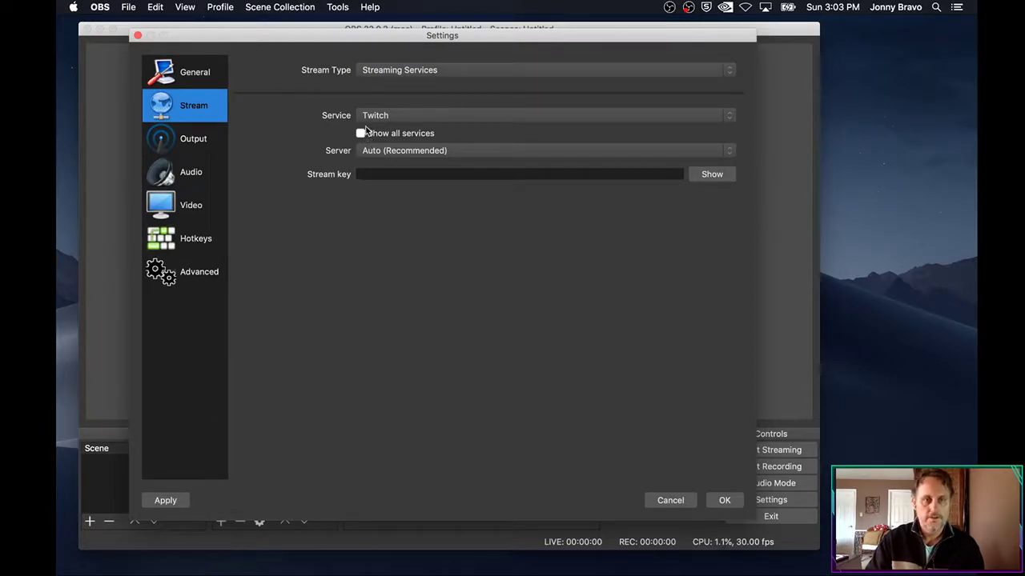
left_click(686, 117)
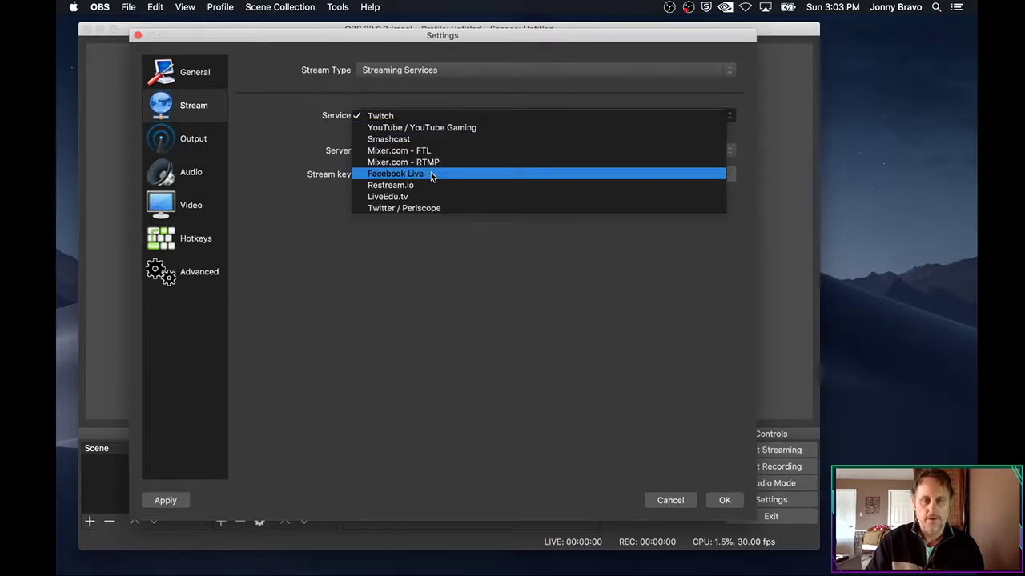
left_click(512, 412)
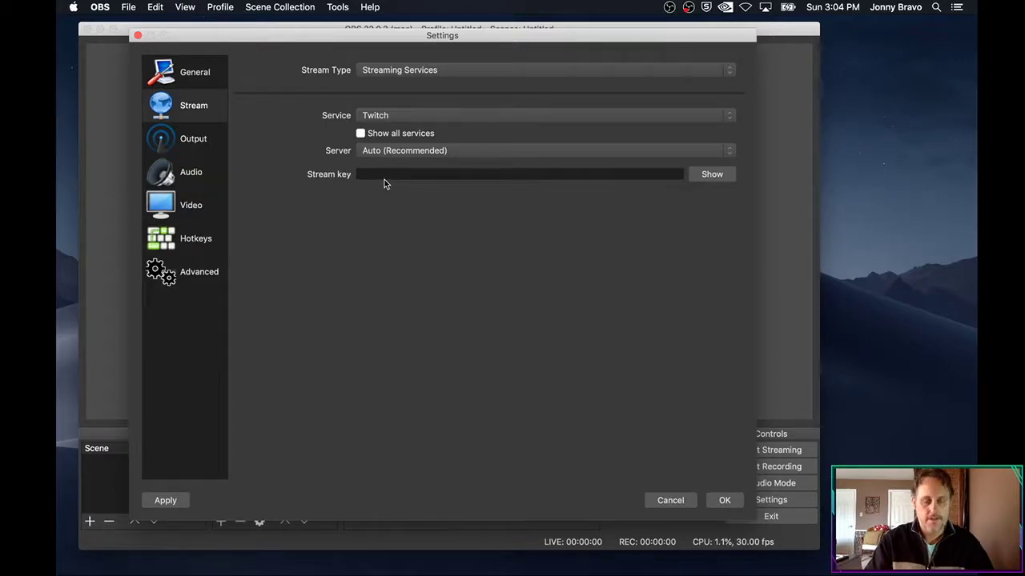
Step: Launch Google Chrome and go to twitch.tv
key("super+space")
type("chrome")
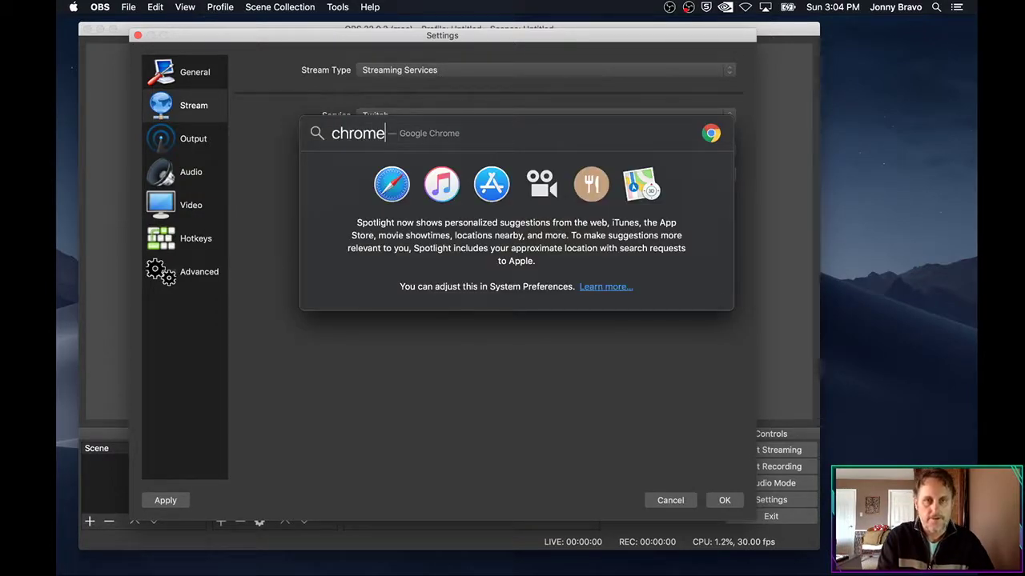
key("Return")
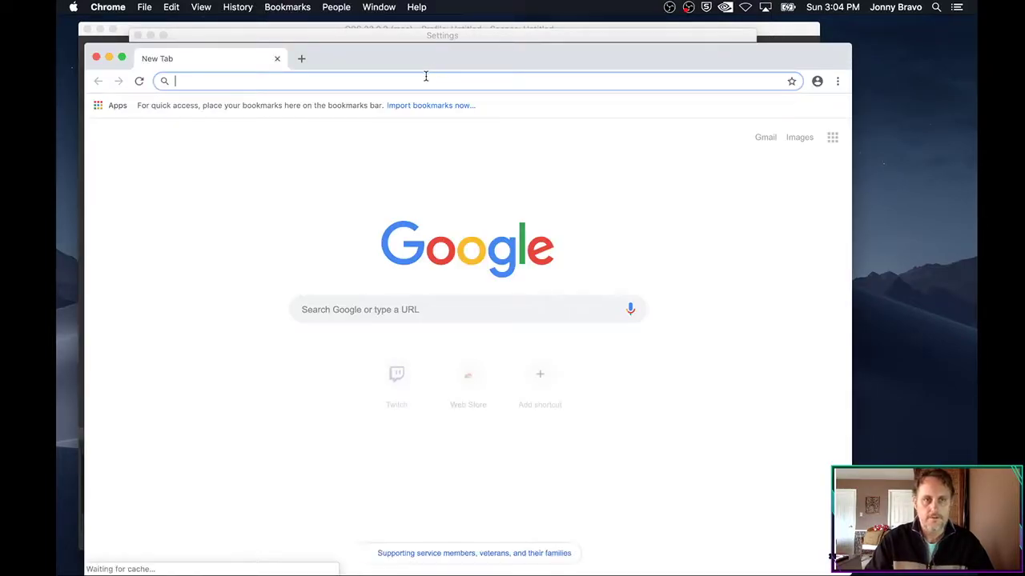
type("twit")
key("Return")
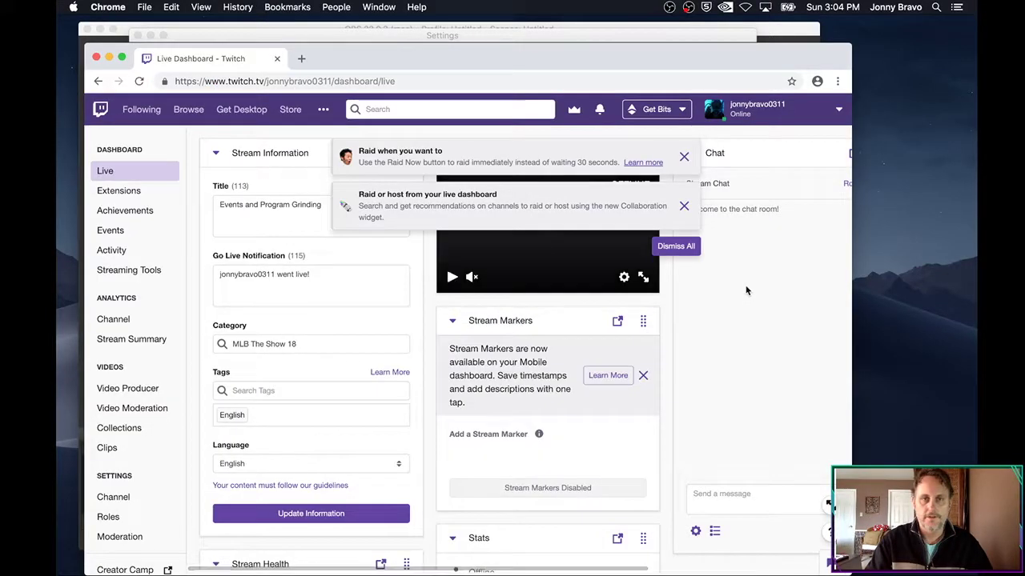
Step: Dismiss the raid notifications, open Channel settings and copy the primary stream key
left_click(685, 160)
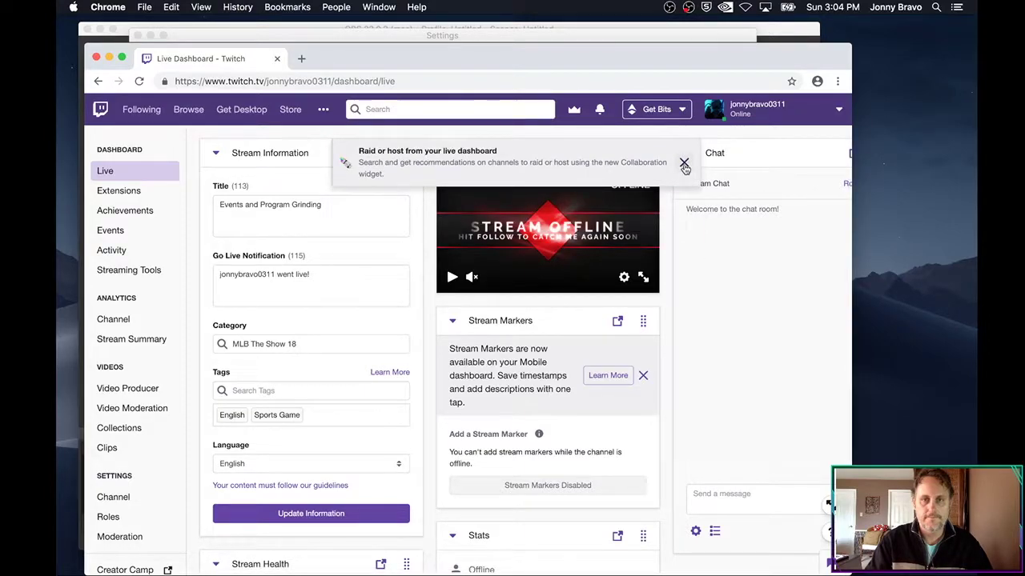
left_click(683, 160)
scroll(136, 472, "down", 1)
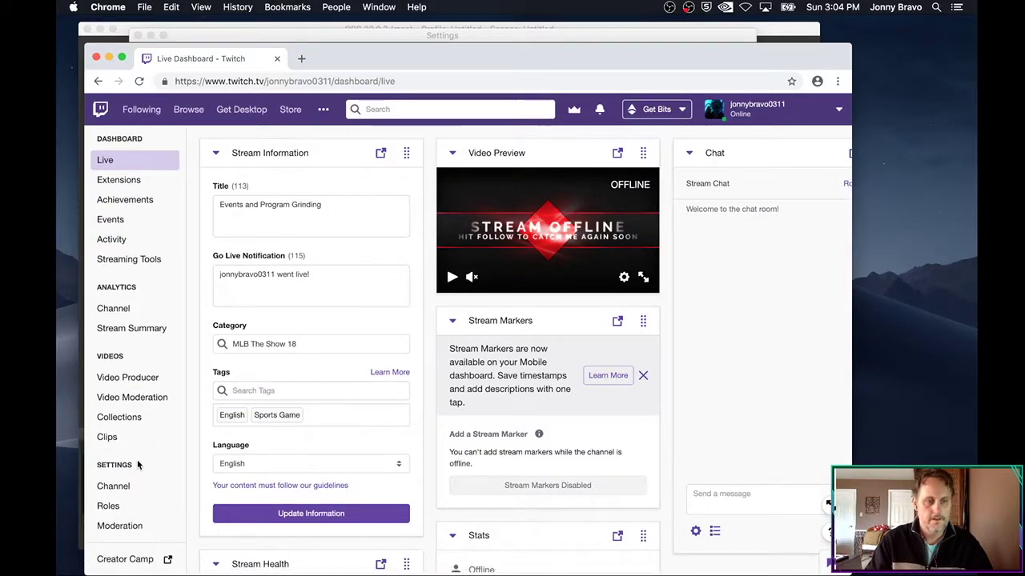
left_click(117, 489)
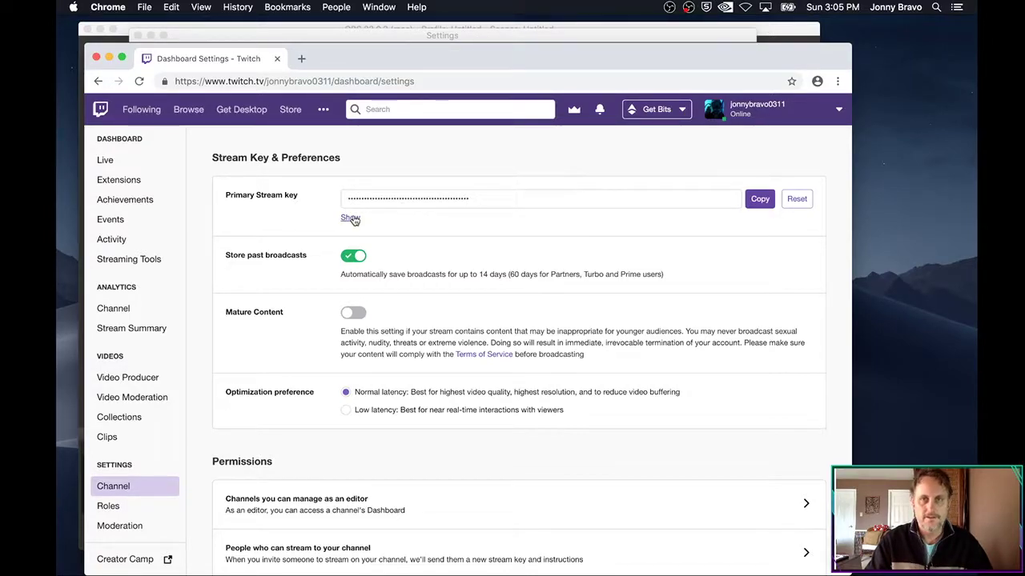
left_click(761, 199)
key("super+Tab")
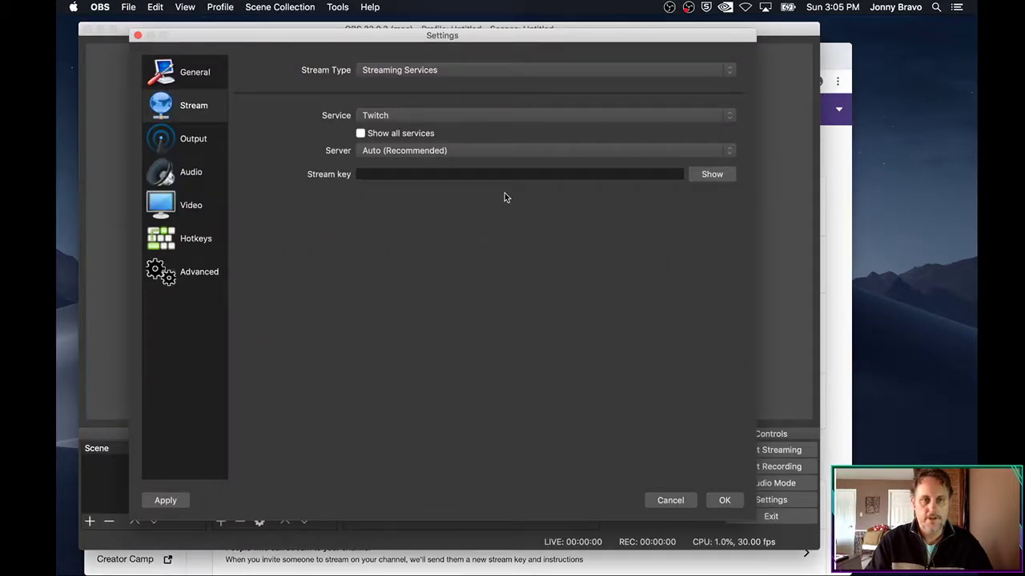
Step: Paste the Twitch stream key into the Stream key field and confirm with OK
left_click(440, 175)
key("super+v")
left_click(725, 500)
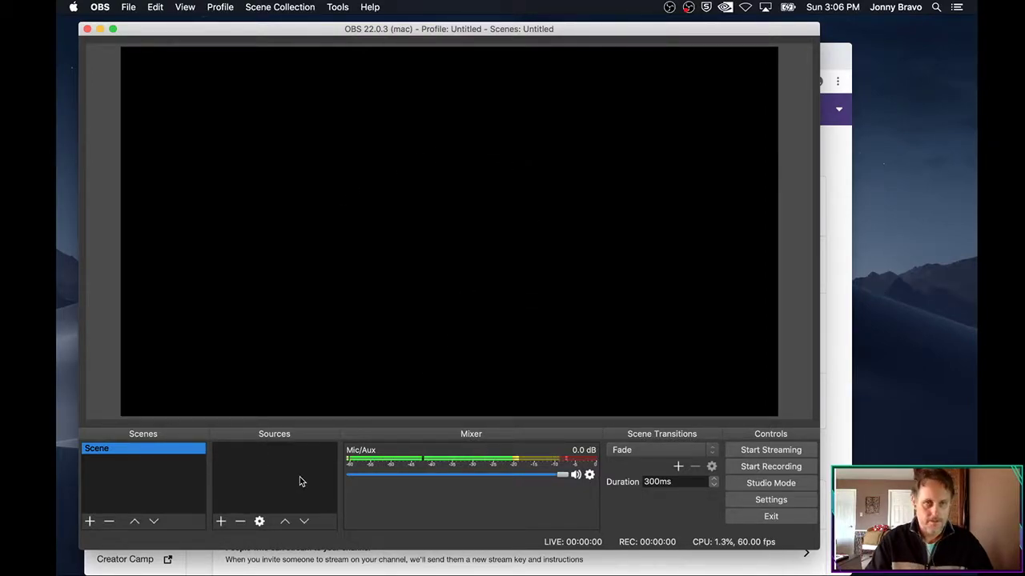
Step: Add a Window Capture source capturing the [PS4 Remote Play] PS4 Remote Play window
left_click(221, 521)
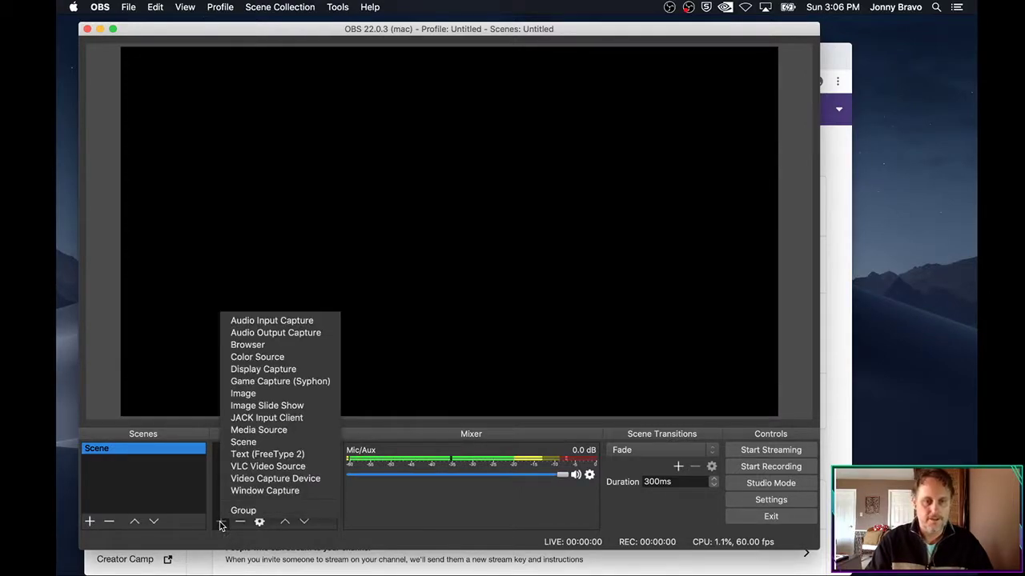
left_click(306, 488)
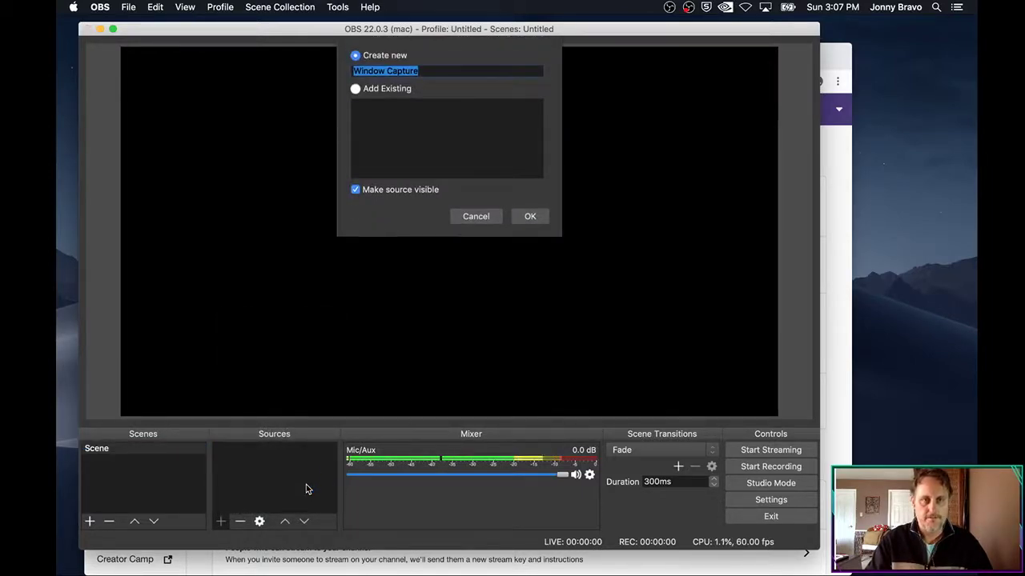
left_click(530, 217)
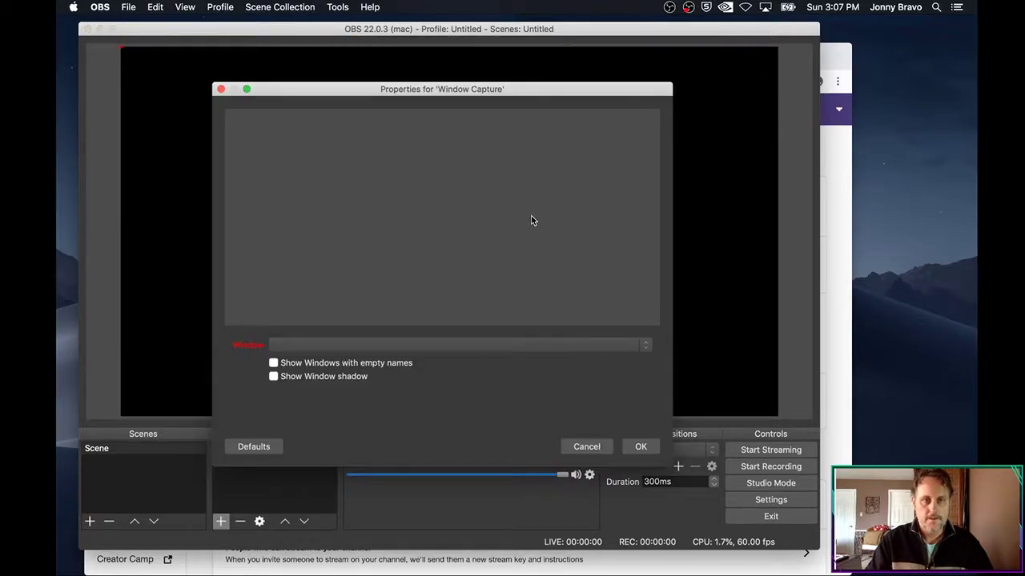
left_click(634, 351)
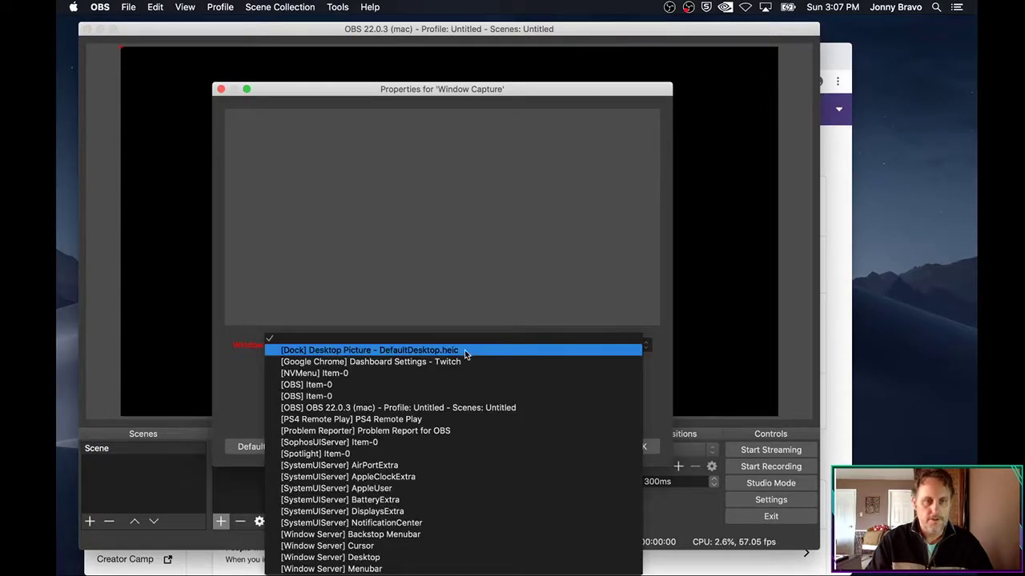
left_click(404, 419)
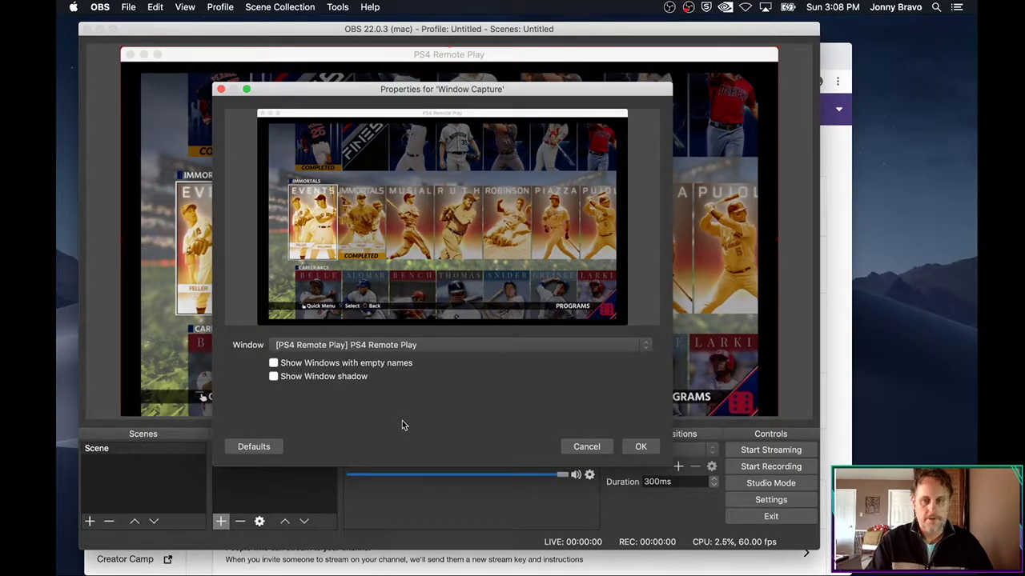
left_click(639, 447)
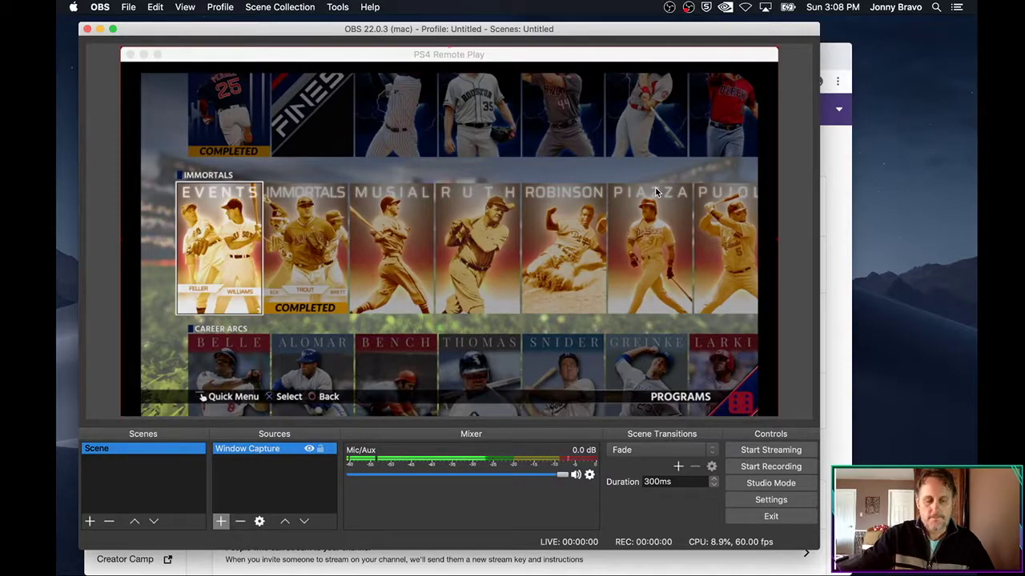
key("super+Tab")
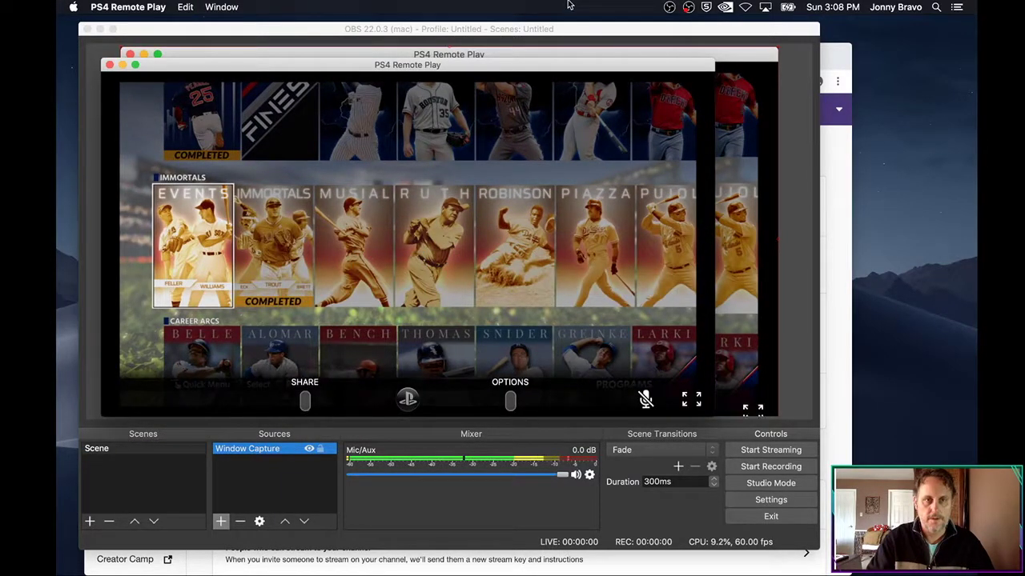
Step: Drag the PS4 Remote Play window to the right, then bring OBS back to the front
left_click_drag(482, 72, 740, 58)
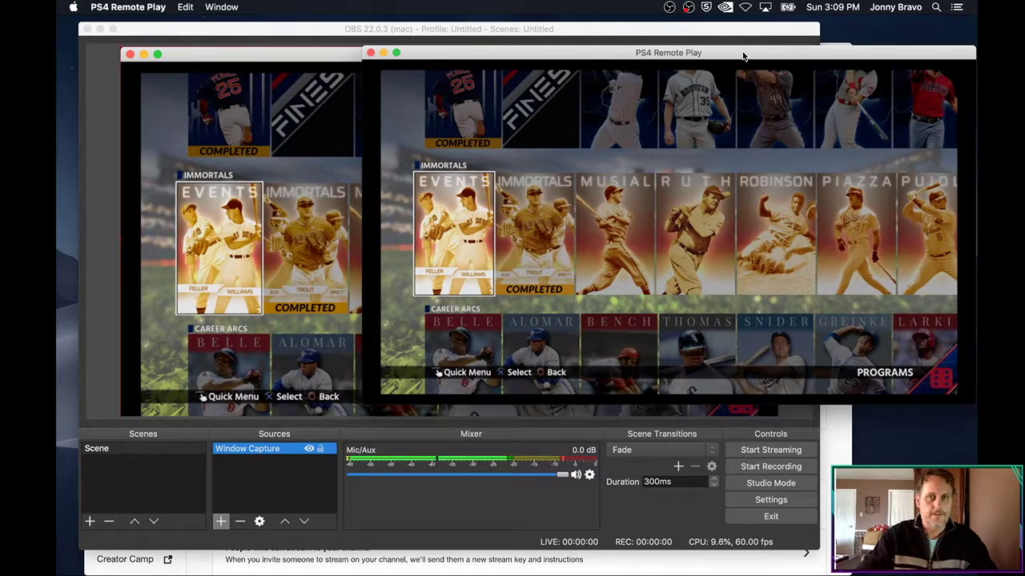
left_click(622, 39)
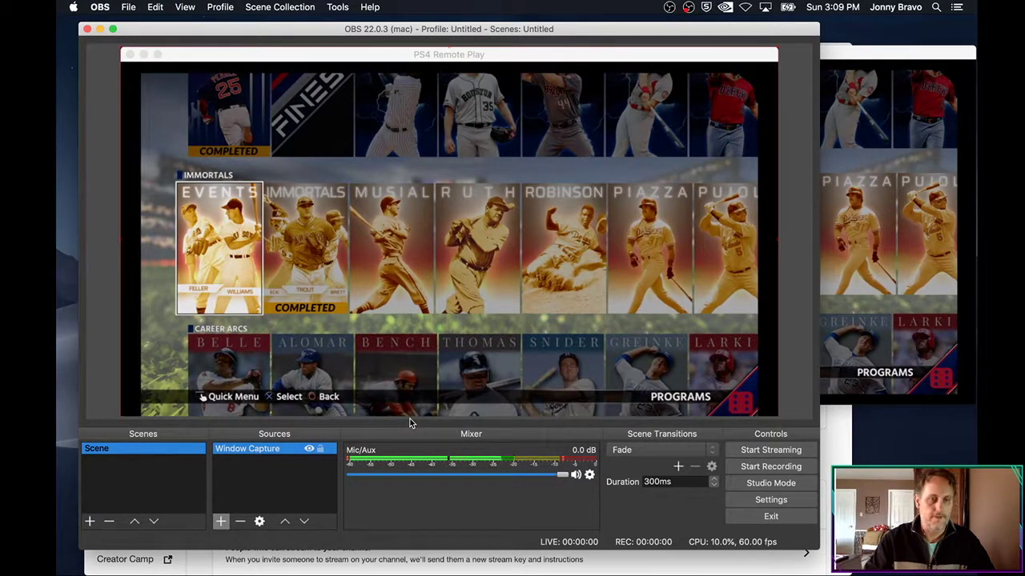
Step: Delete the Window Capture source so the preview goes blank, and bring up the add-source menu
left_click(240, 521)
left_click(220, 521)
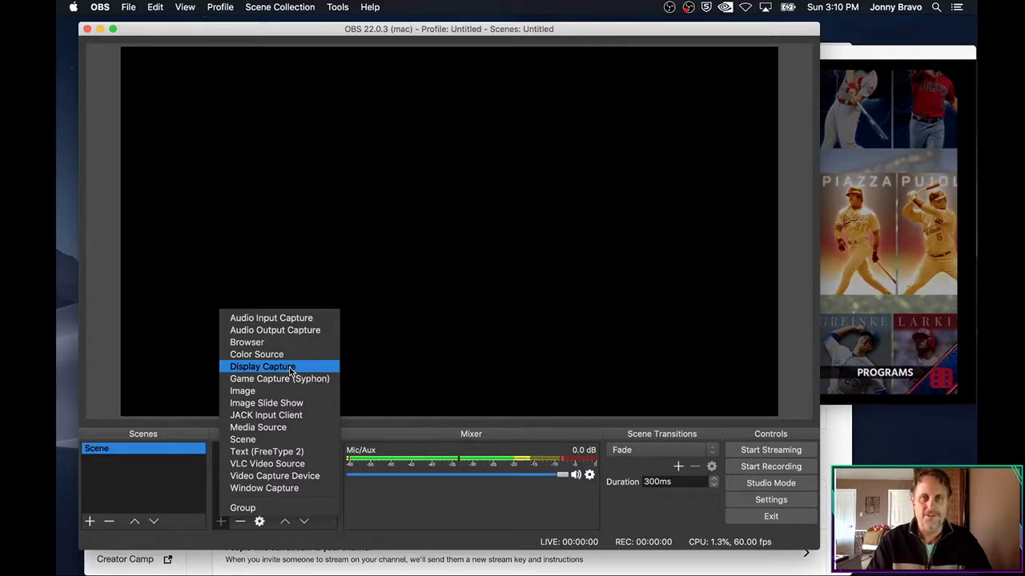
Step: Create a new Display Capture source named 'ps4'
left_click(290, 367)
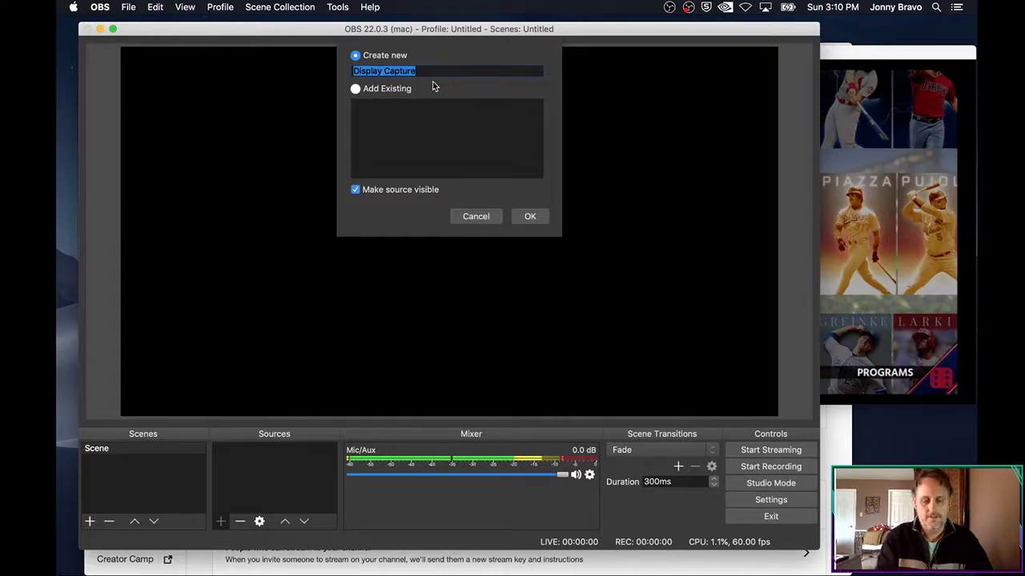
type("ps4")
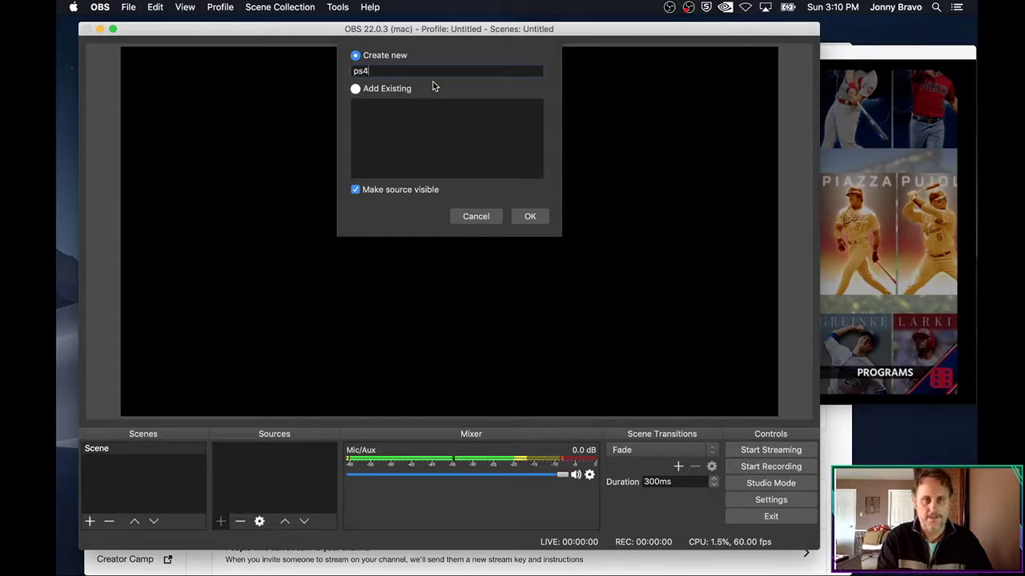
left_click(530, 216)
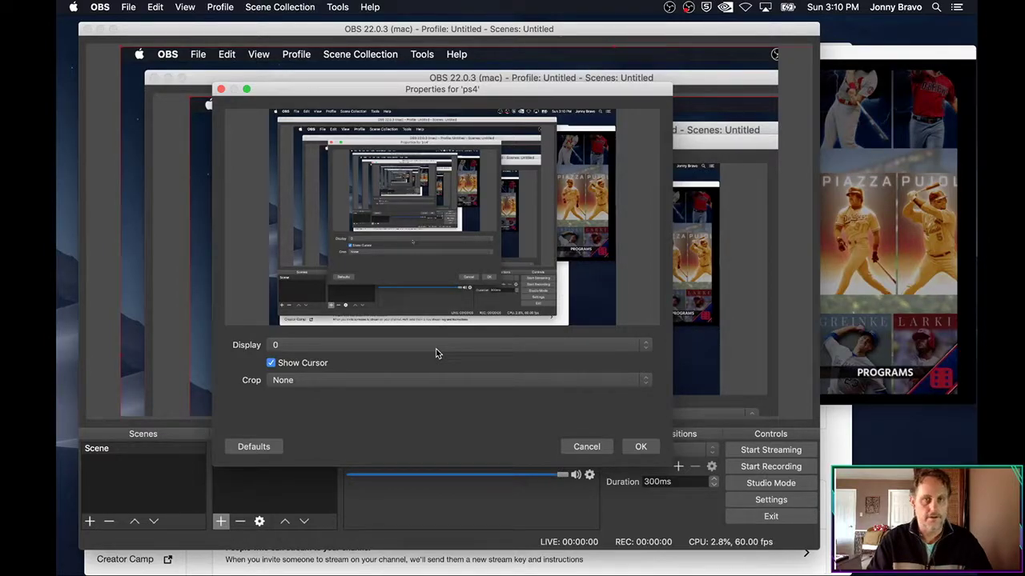
Step: Keep Display 0 as the captured display and set Crop to To Window and Manual
left_click(464, 346)
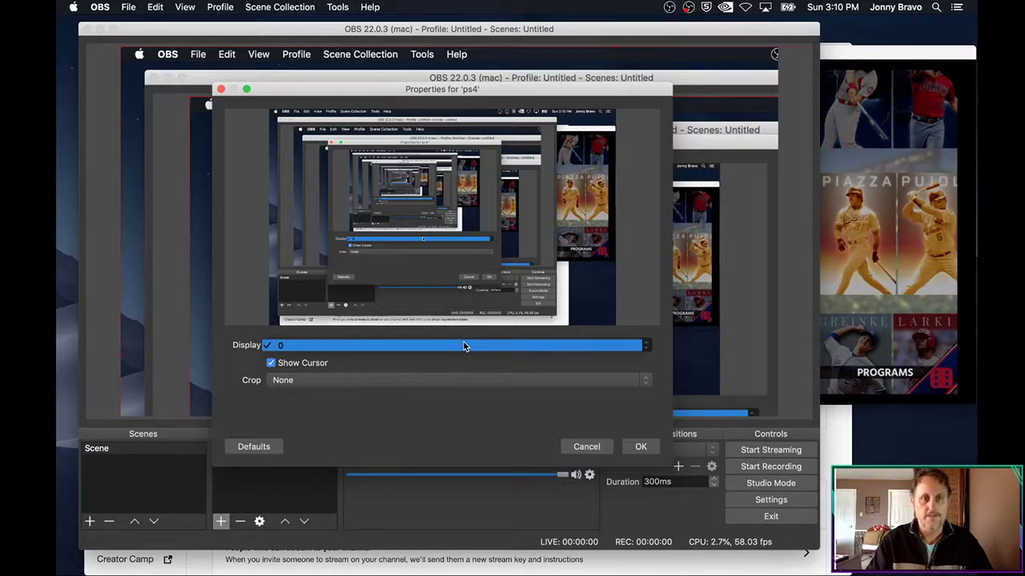
left_click(451, 380)
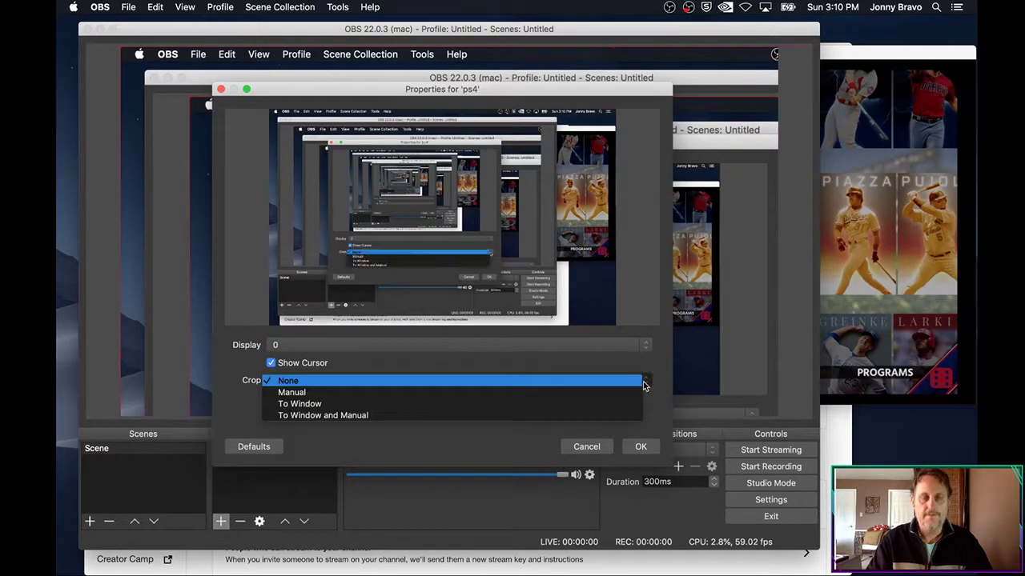
left_click(641, 386)
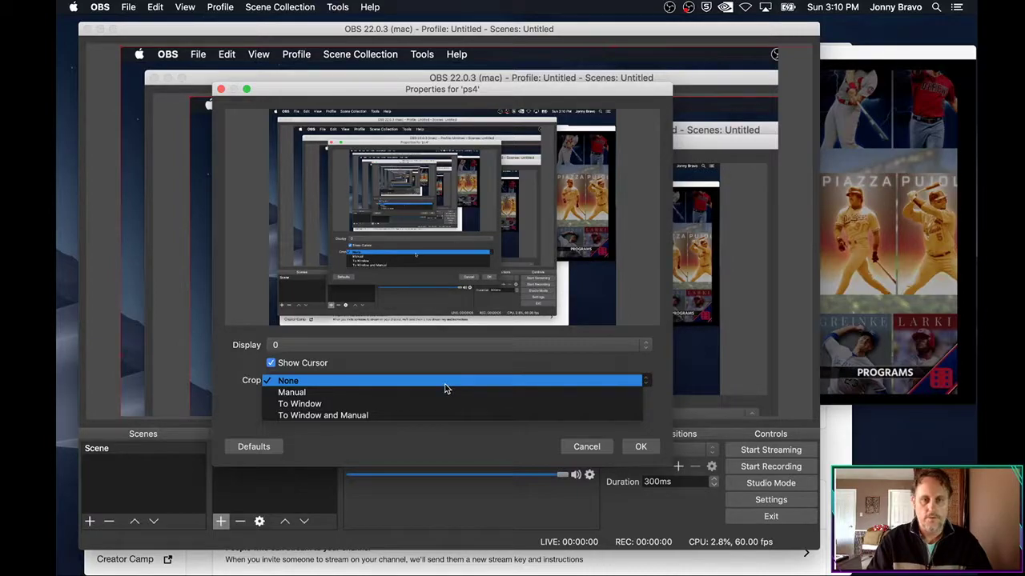
left_click(379, 415)
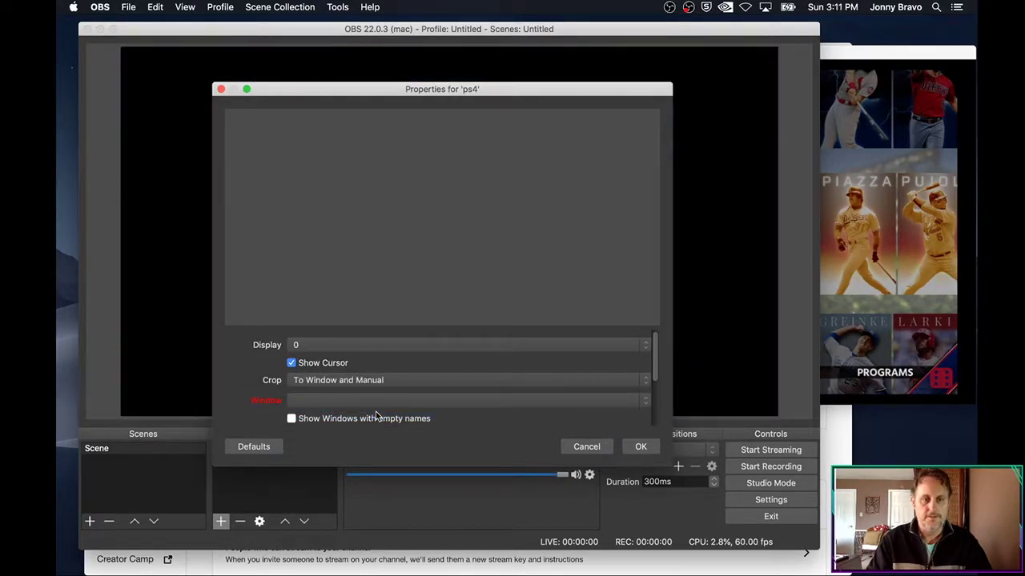
Step: Crop the ps4 capture to the '[PS4 Remote Play] PS4 Remote Play' window and confirm its properties
left_click(647, 401)
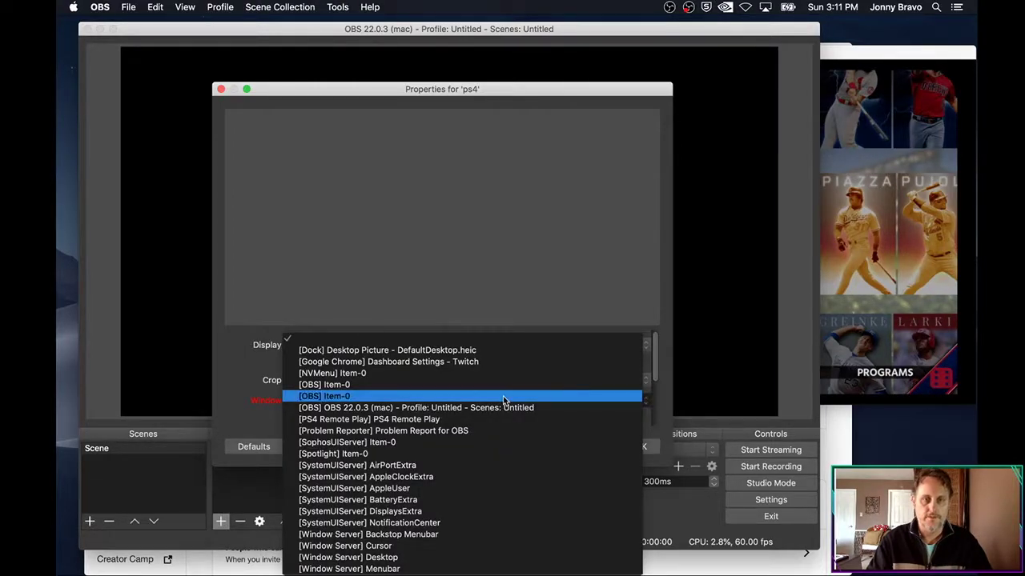
left_click(433, 421)
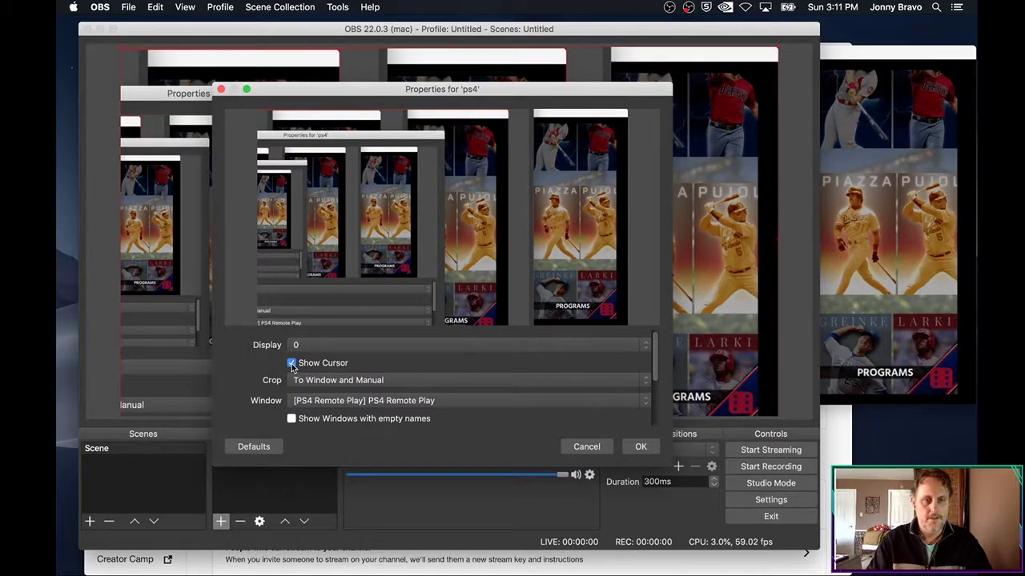
left_click(641, 446)
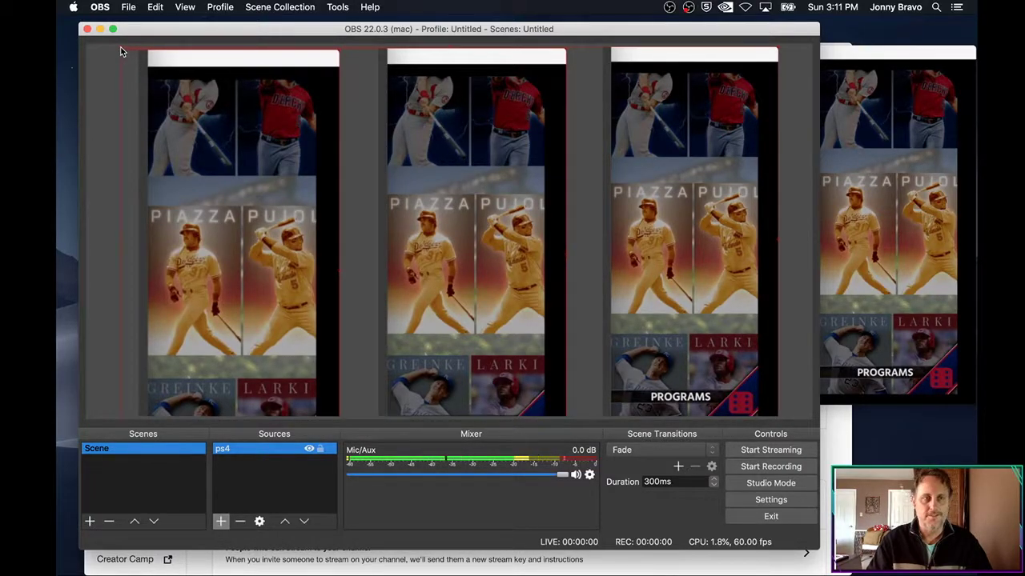
Step: Shrink the ps4 source, move it toward the top-left, then enlarge it from its top-left corner
left_click_drag(119, 46, 446, 222)
left_click_drag(562, 295, 502, 234)
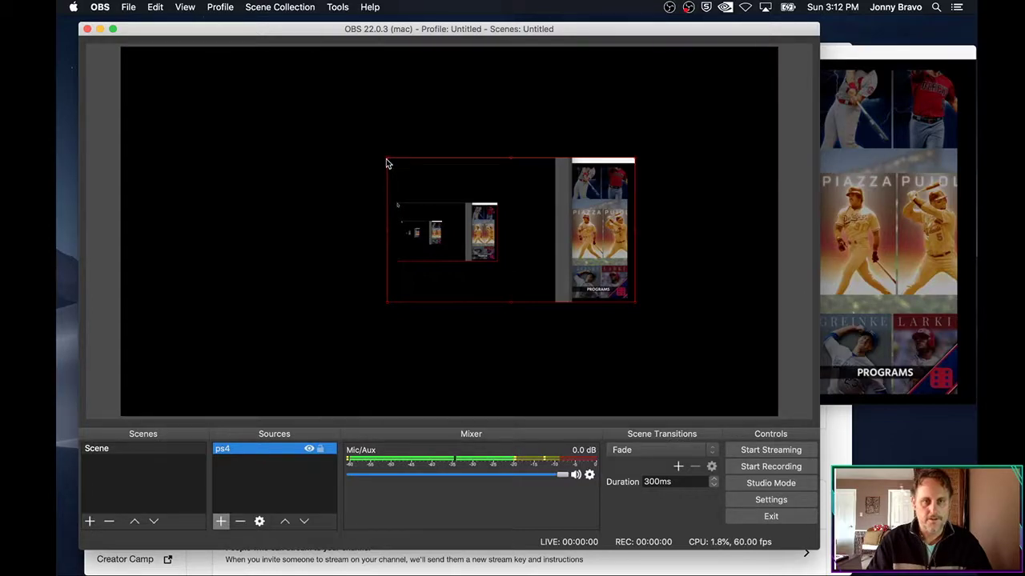
left_click_drag(389, 165, 752, 415)
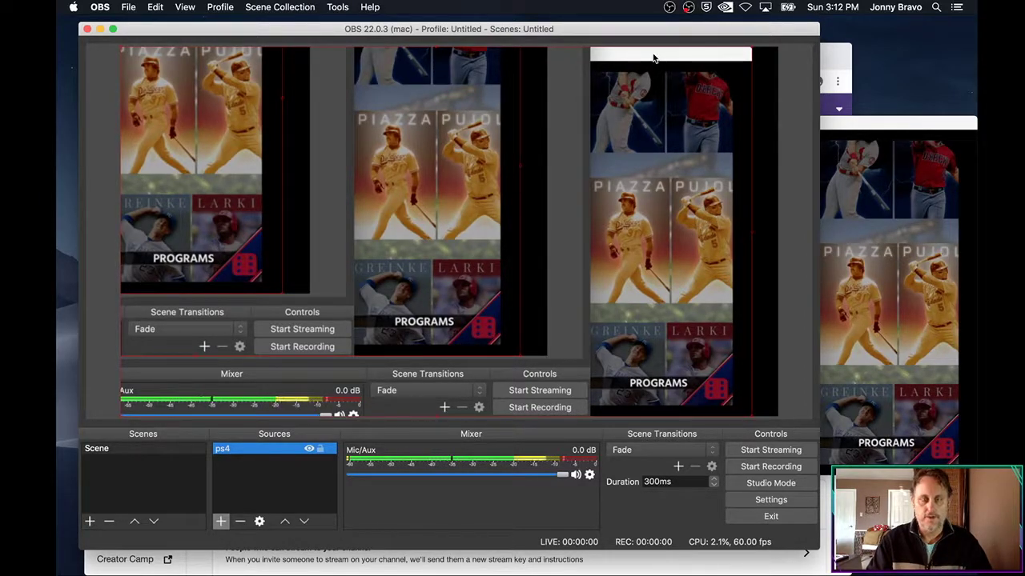
Step: Crop the ps4 capture's top, right and bottom edges, then move the PS4 Remote Play window left, in front
key("super+tab")
left_click(461, 35)
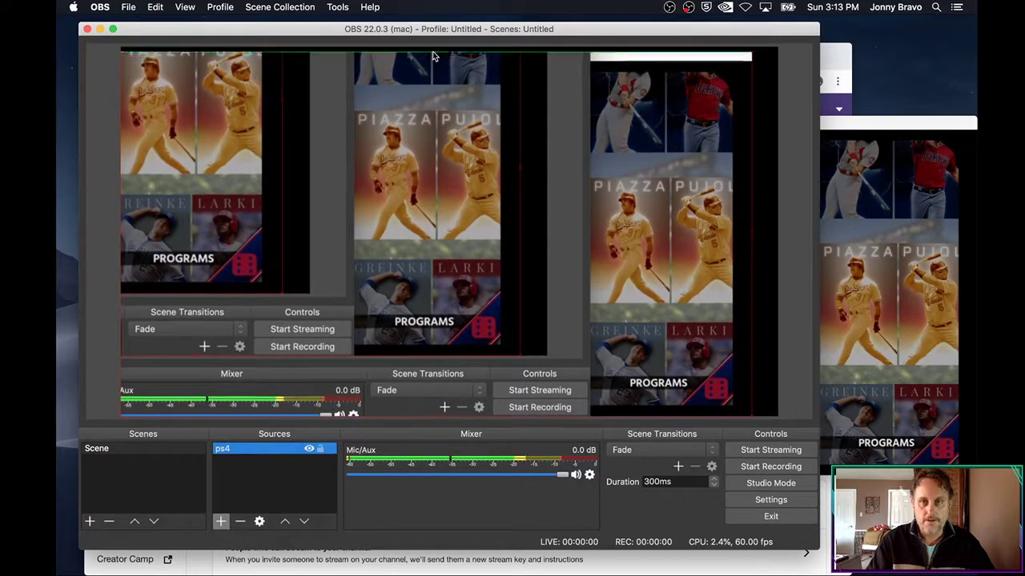
left_click_drag(433, 56, 433, 68)
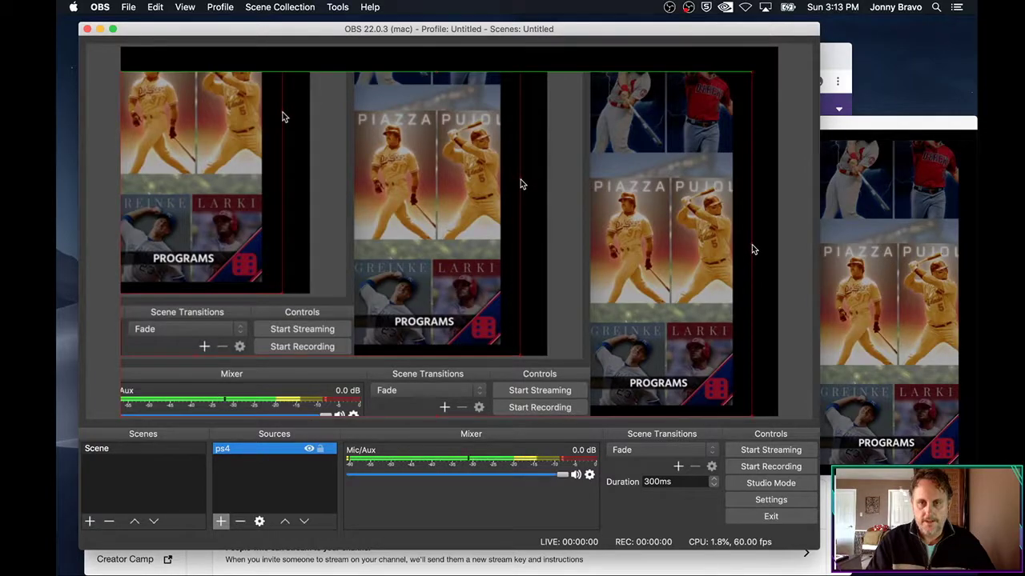
left_click_drag(752, 244, 732, 252)
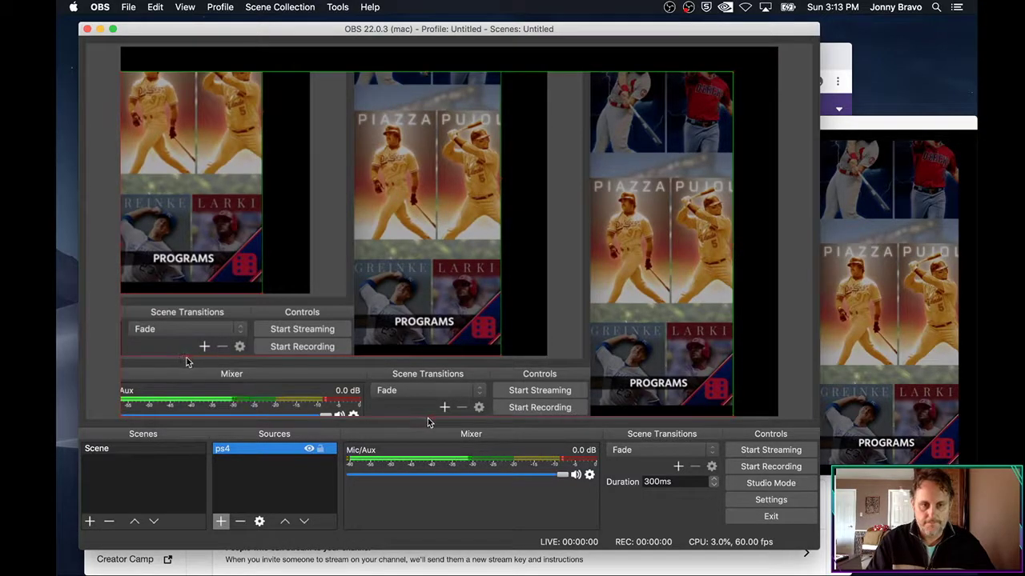
left_click_drag(426, 416, 427, 406)
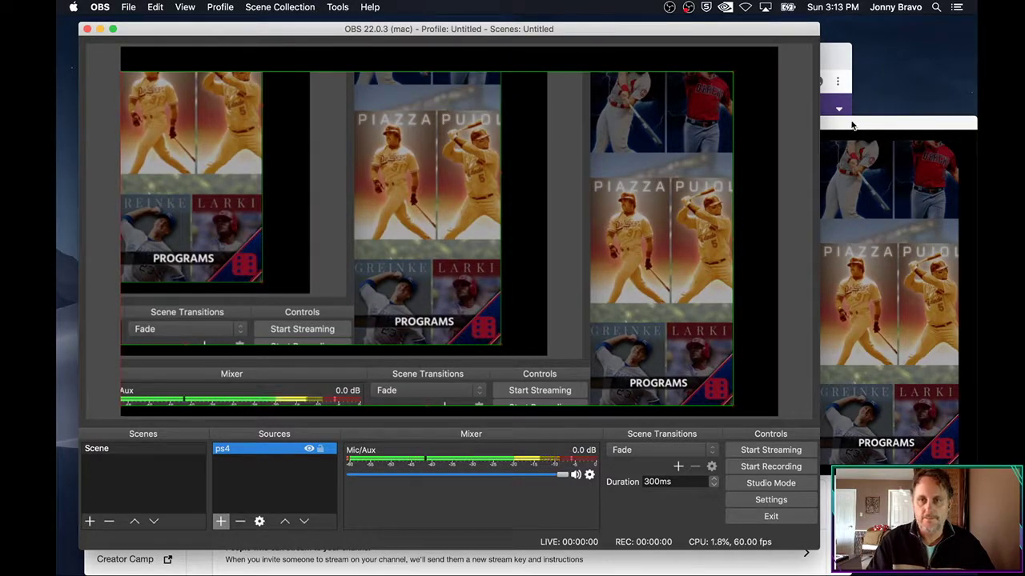
left_click_drag(853, 122, 553, 124)
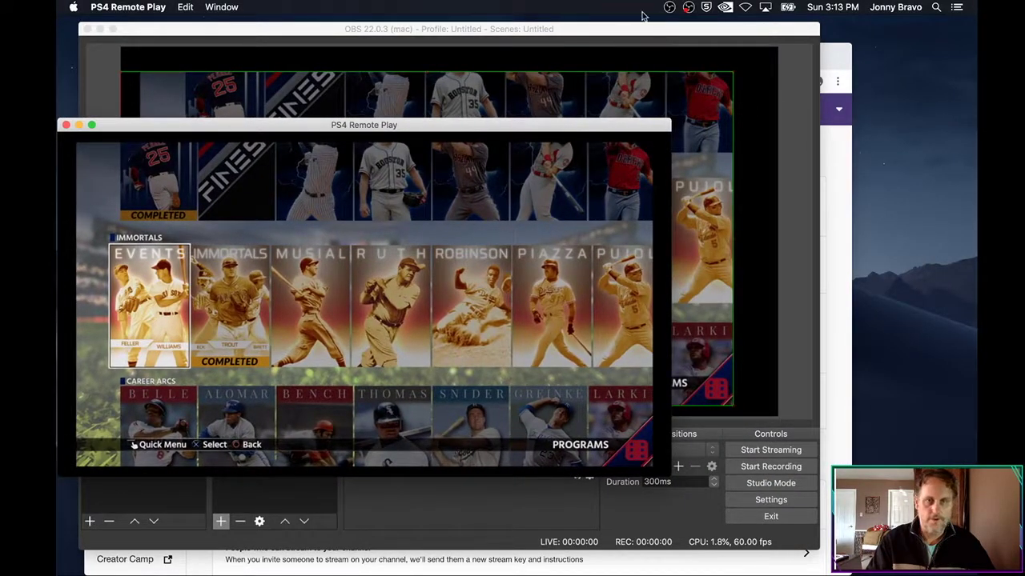
Step: Crop the ps4 capture's left edge, move it to the top-left, and stretch it across the canvas
left_click_drag(629, 29, 727, 24)
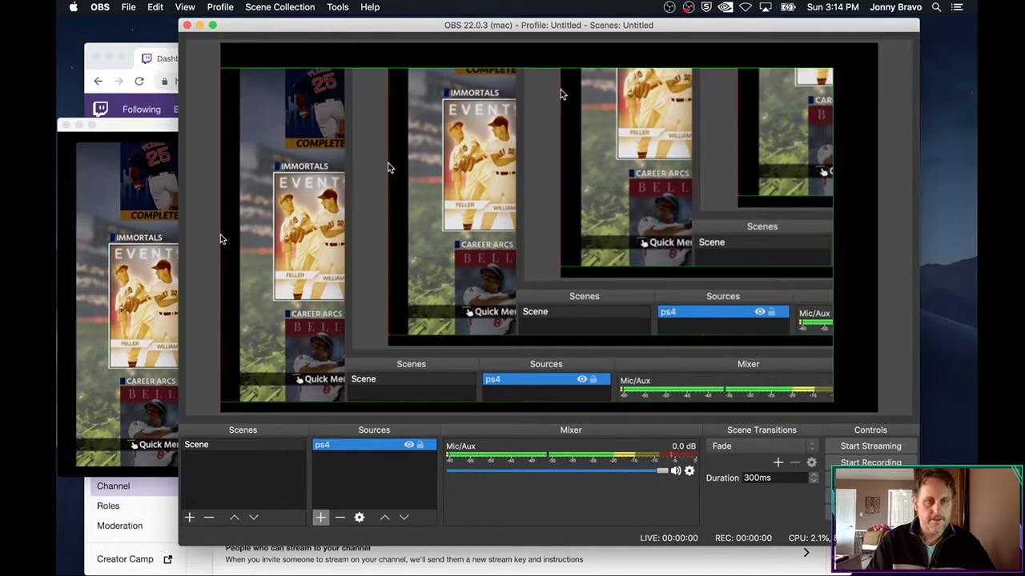
left_click_drag(222, 239, 238, 241)
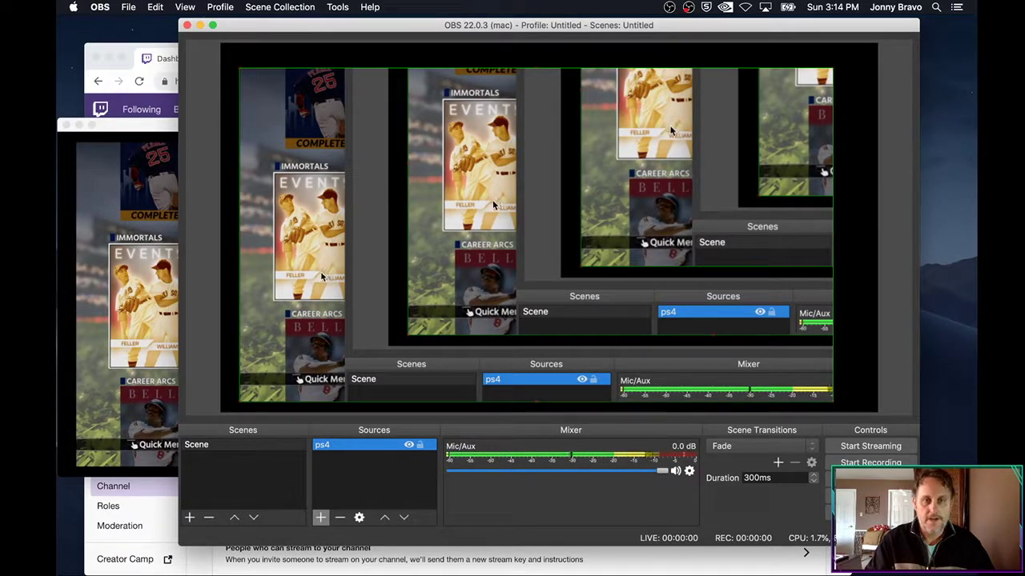
left_click_drag(486, 207, 451, 159)
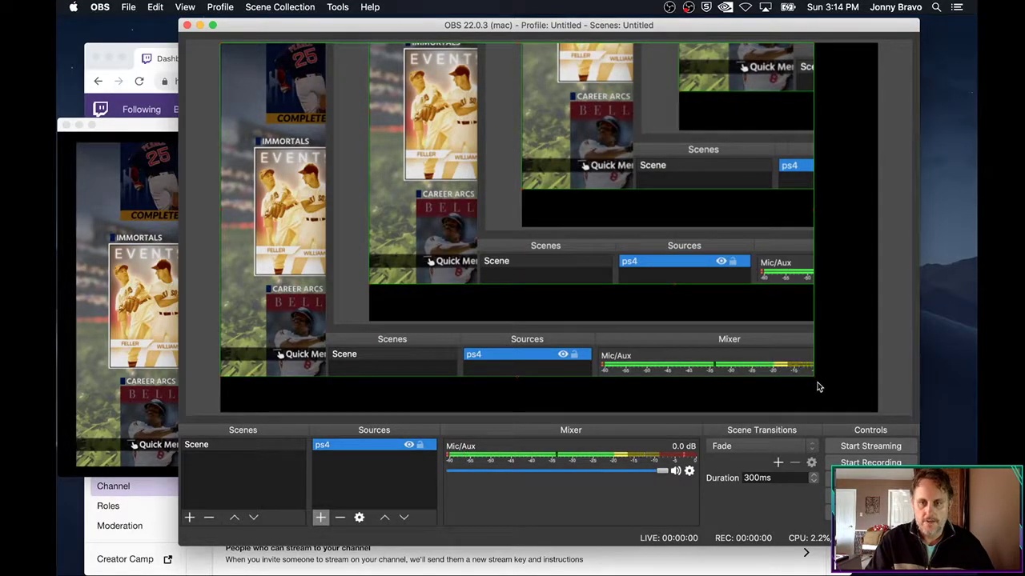
left_click_drag(815, 383, 877, 408)
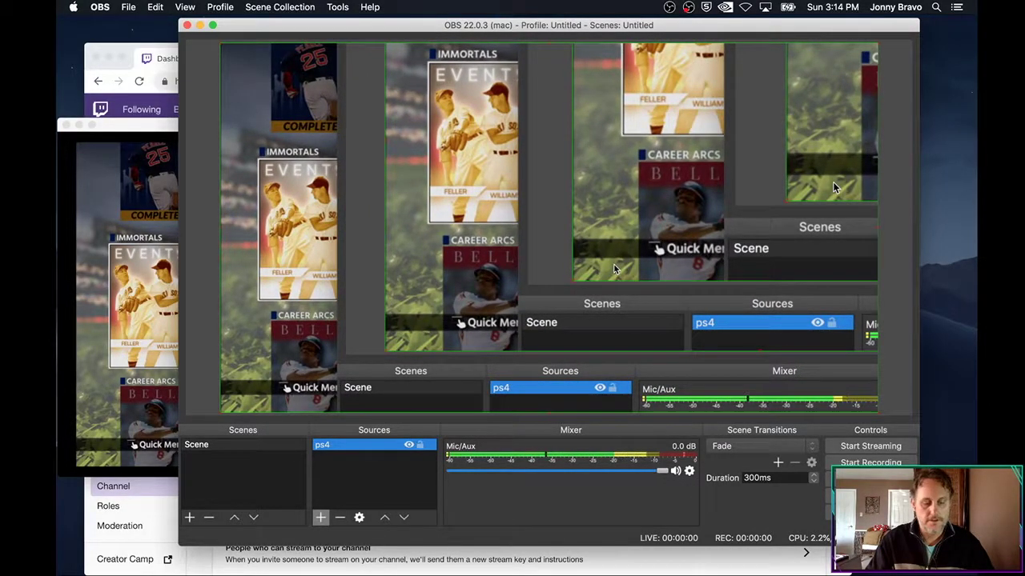
Step: Drag the PS4 Remote Play window lower on the desktop, then bring OBS back to the front
key("super+Tab")
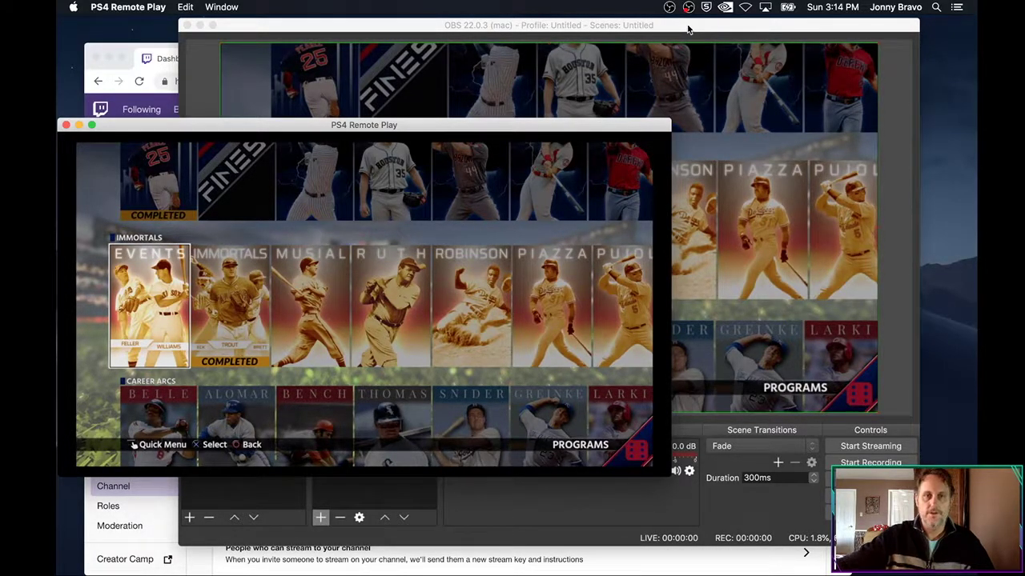
left_click_drag(492, 128, 499, 229)
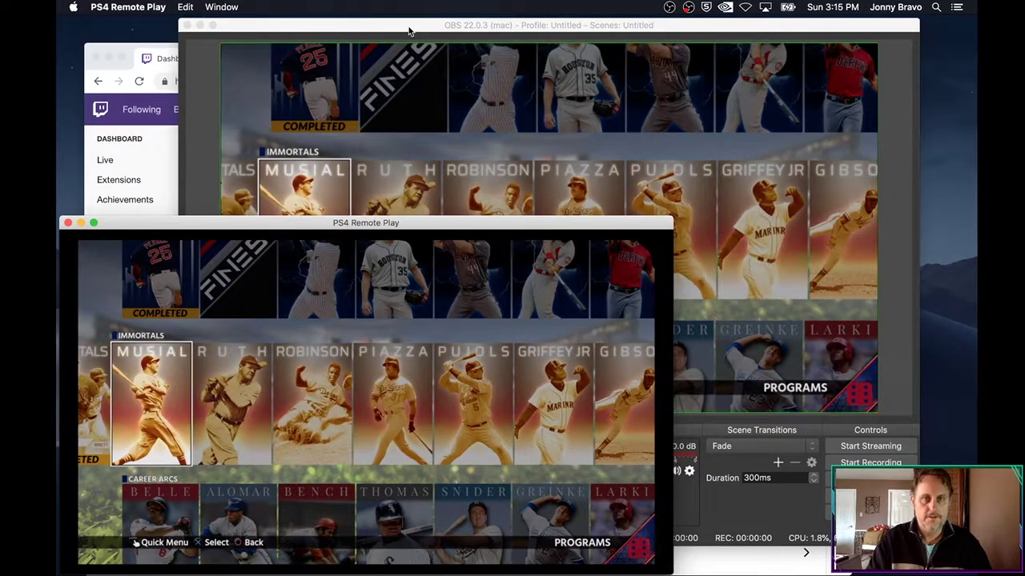
left_click(408, 30)
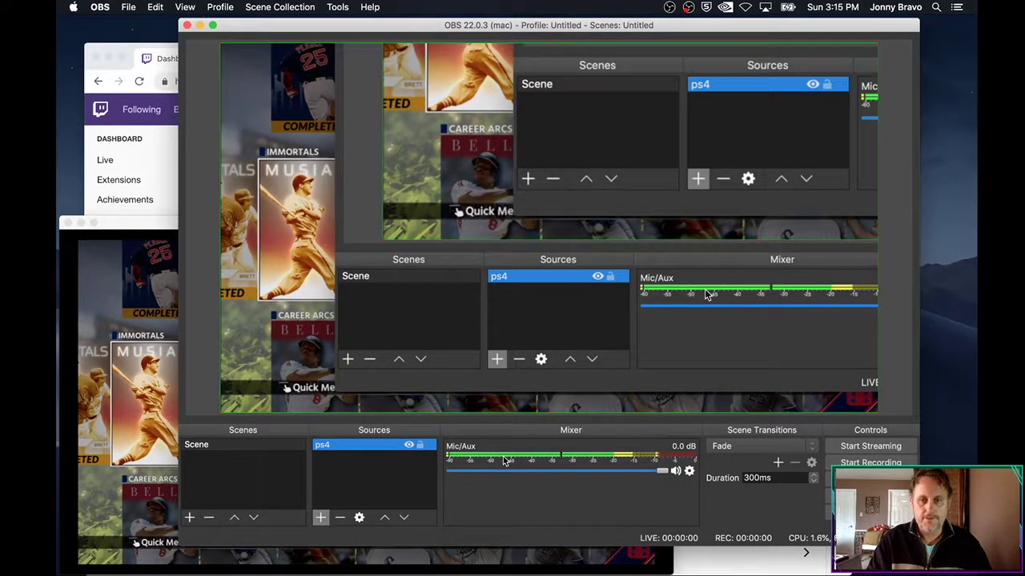
left_click(320, 517)
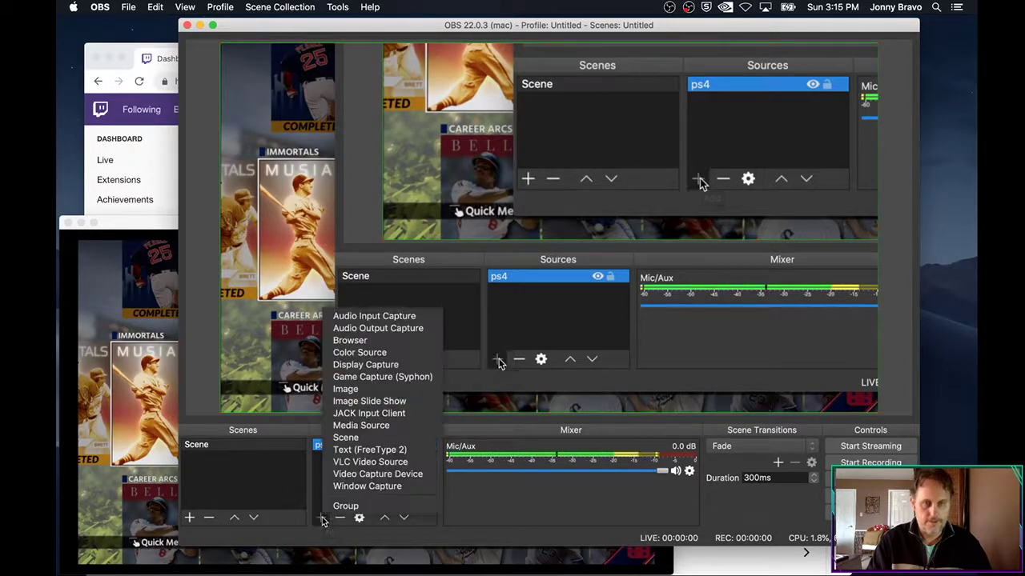
Step: Add an Audio Input Capture source named 'game audio' using the iShowU Audio Capture device
left_click(395, 315)
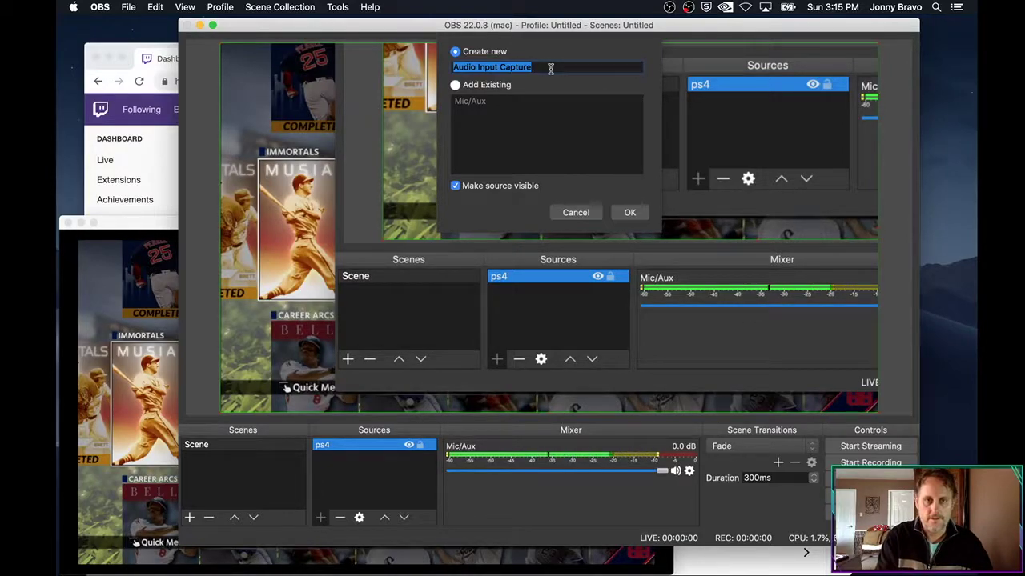
type("game audio")
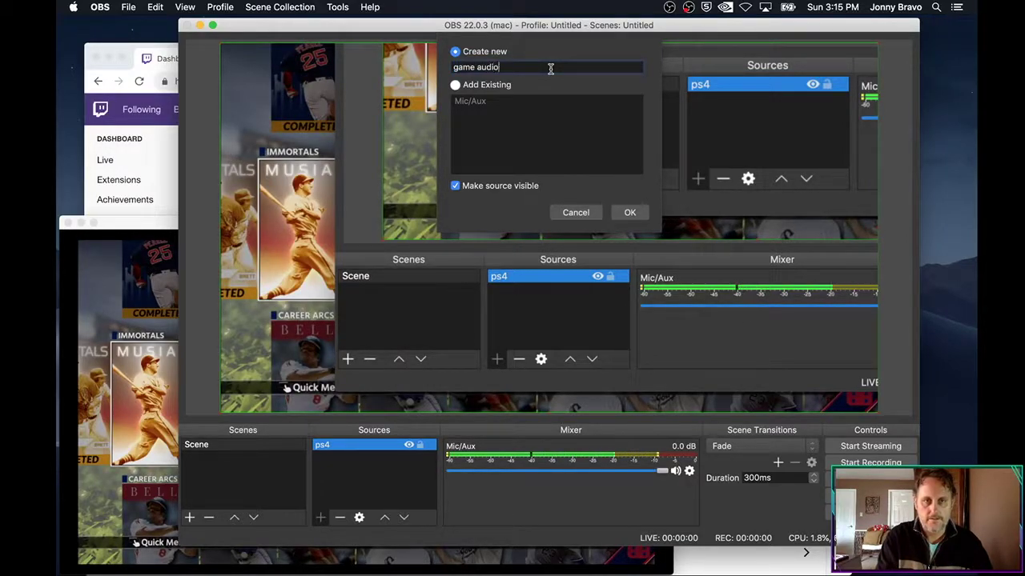
key("Return")
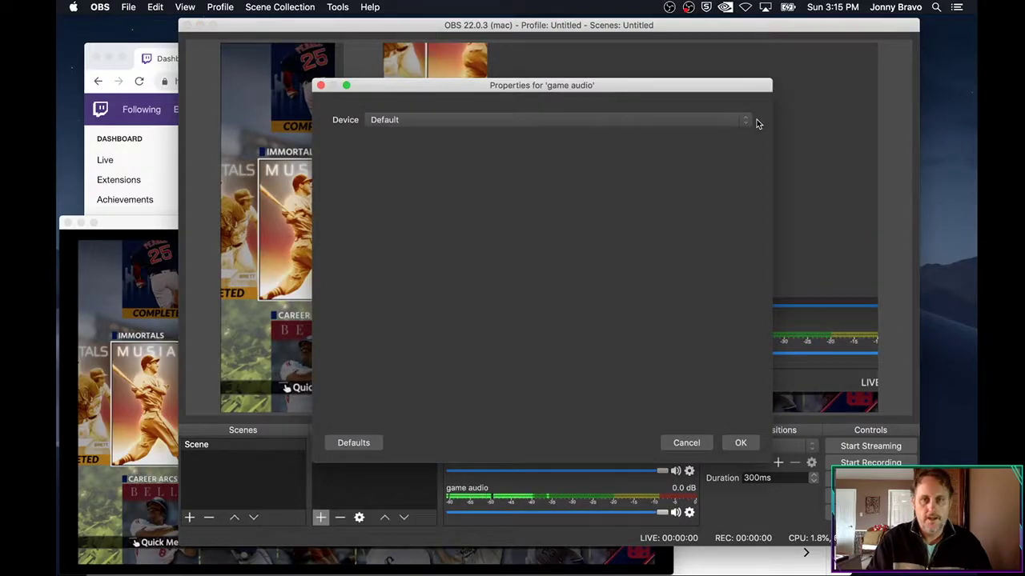
left_click(748, 119)
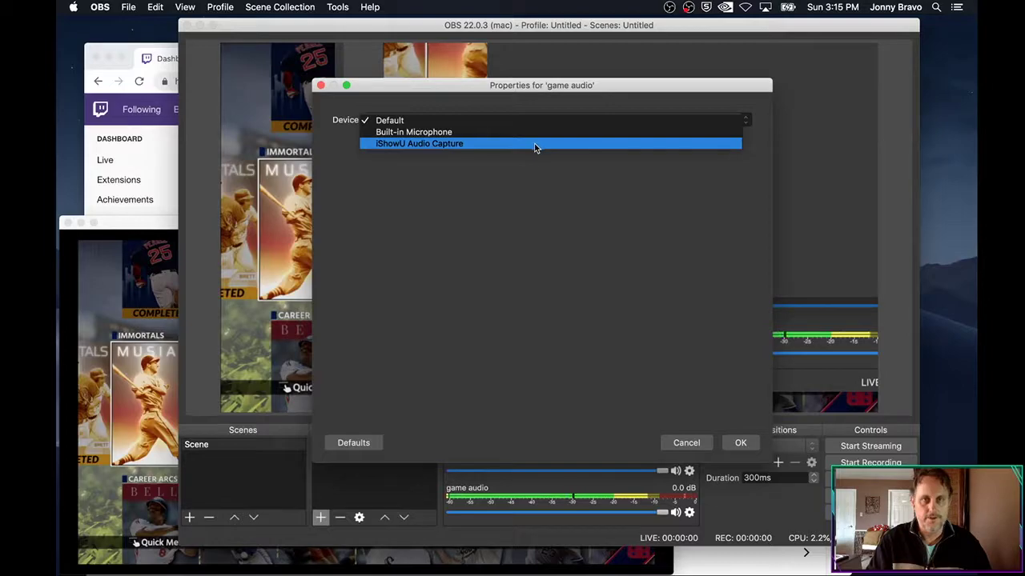
left_click(472, 145)
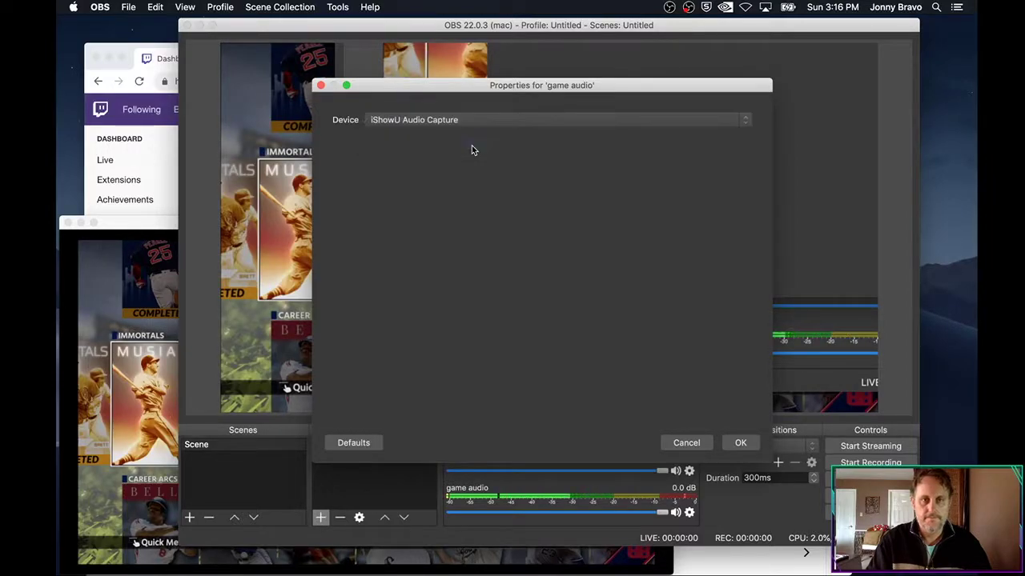
left_click(740, 443)
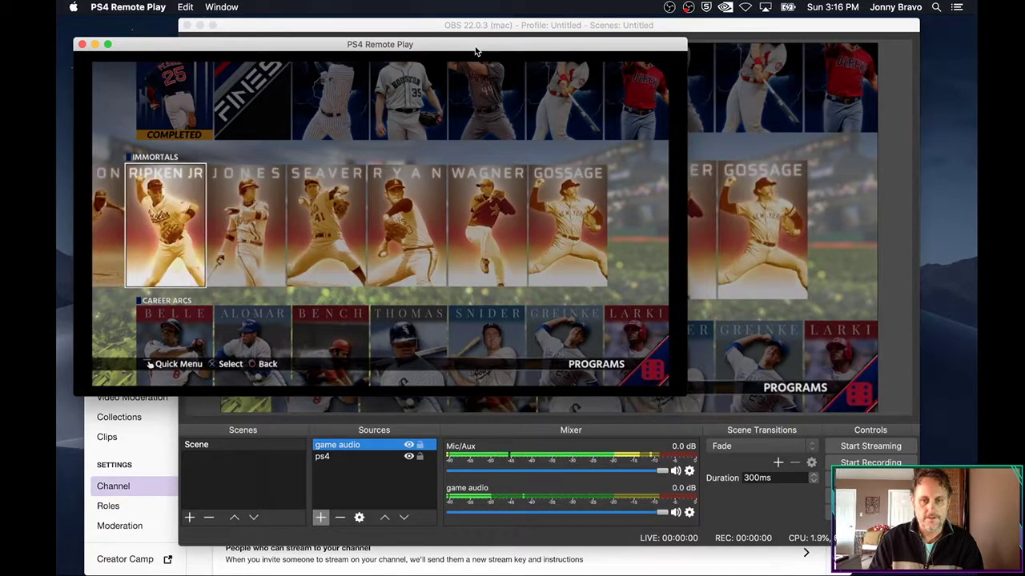
left_click(365, 453)
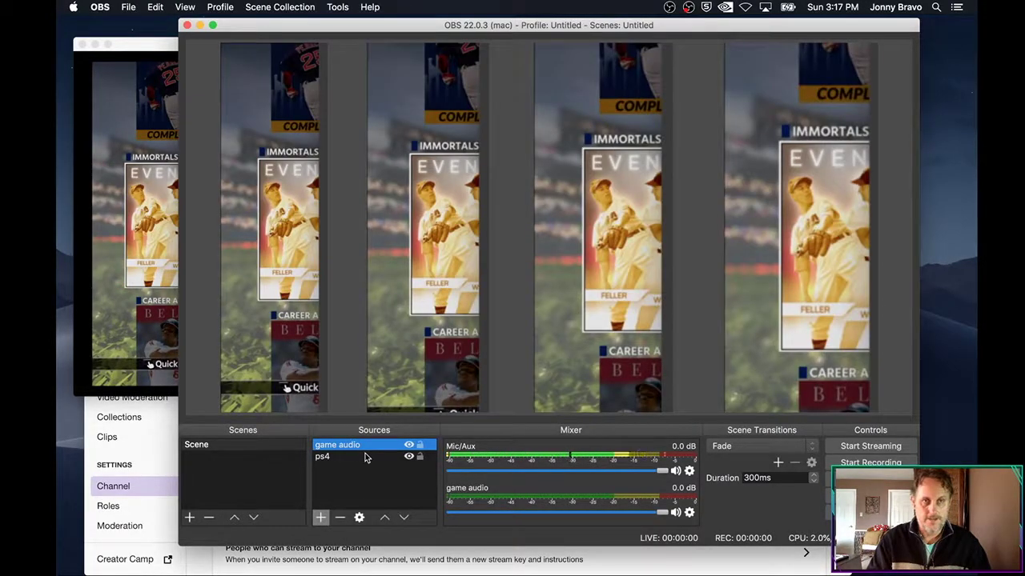